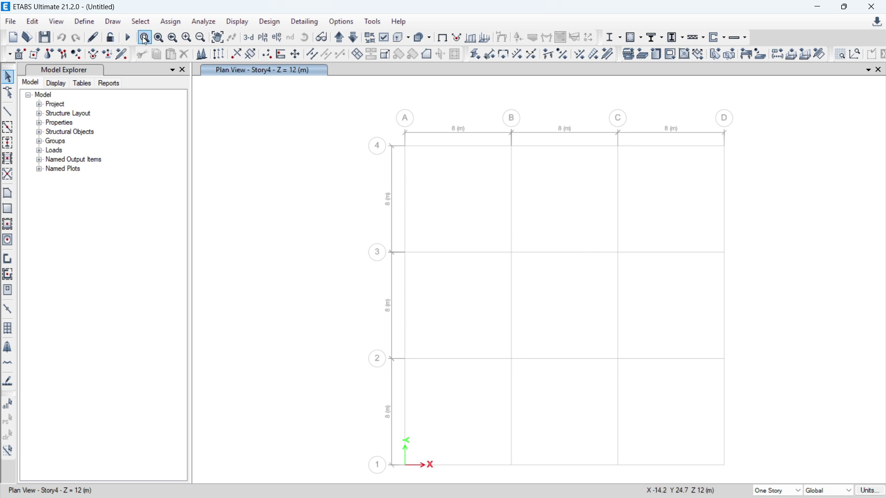
Step: Save the model in the model folder over the existing g+2.EDB file
{"action": "left_click", "coordinate": [46, 38]}
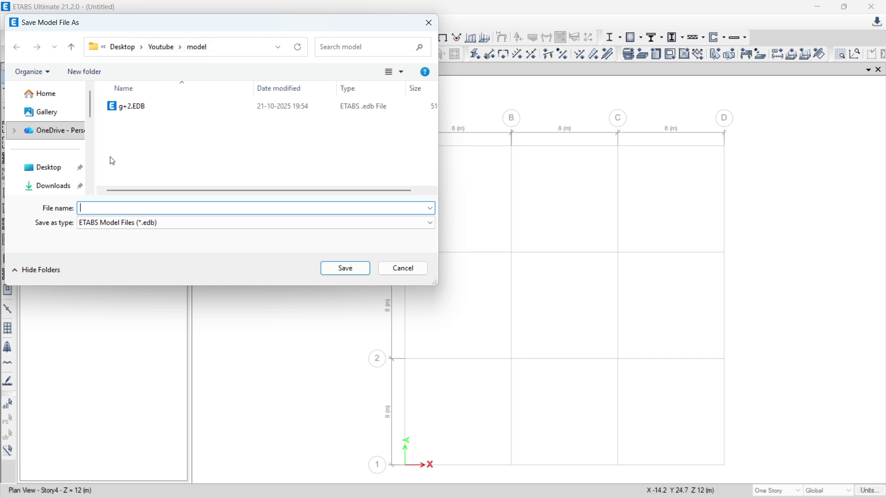
{"action": "left_click", "coordinate": [130, 107]}
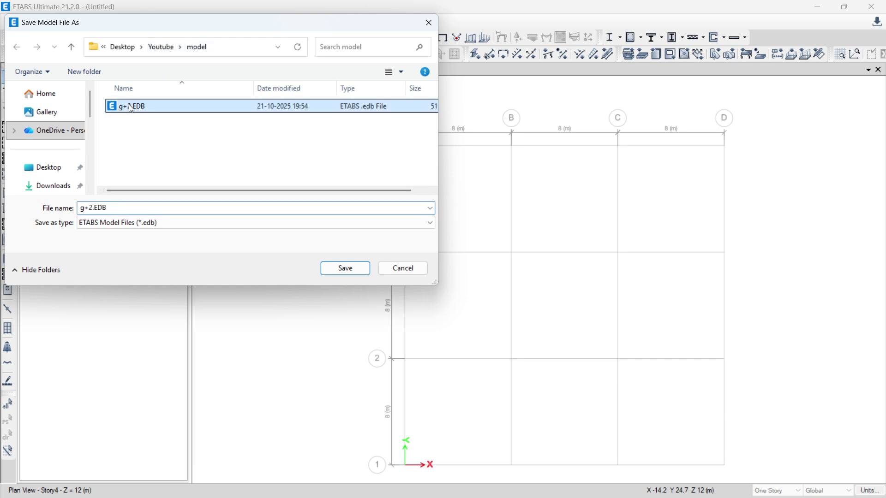
{"action": "left_click", "coordinate": [351, 268]}
{"action": "left_click", "coordinate": [462, 256]}
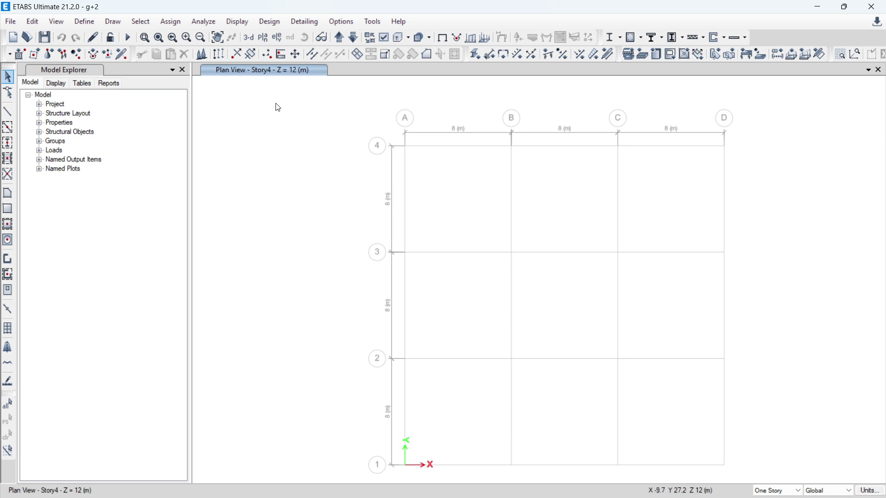
{"action": "right_click", "coordinate": [266, 118]}
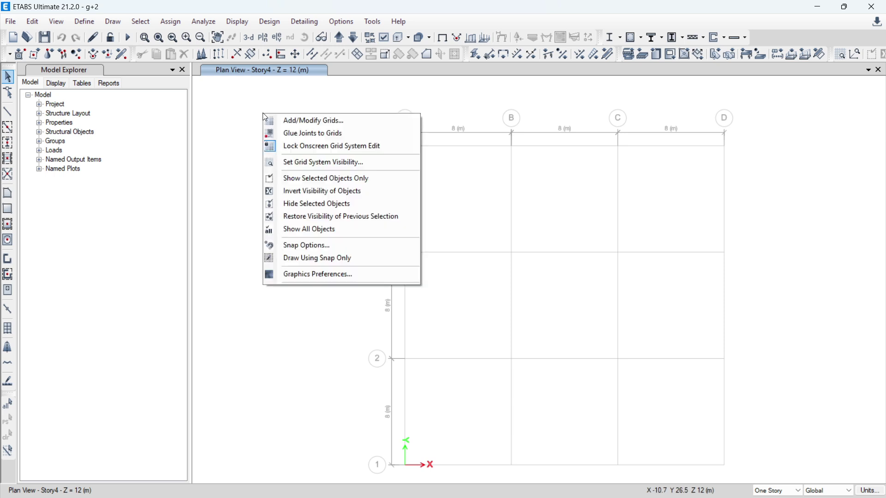
{"action": "left_click", "coordinate": [316, 122]}
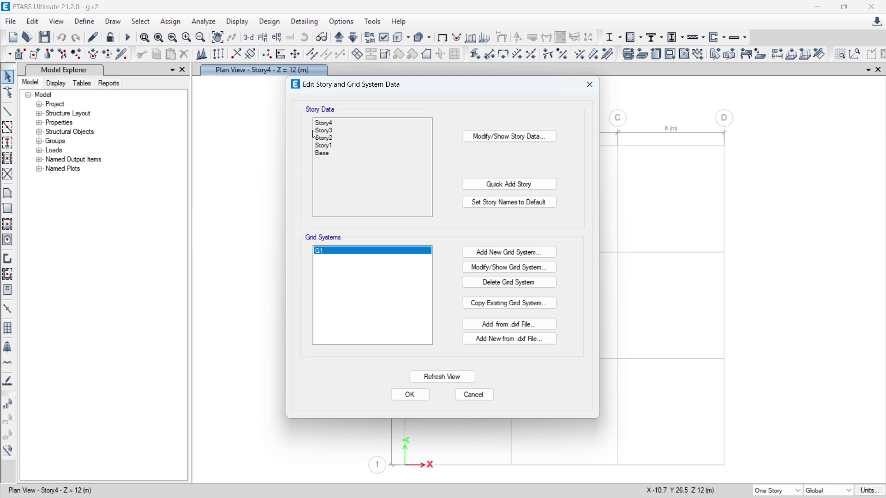
{"action": "left_click", "coordinate": [585, 85]}
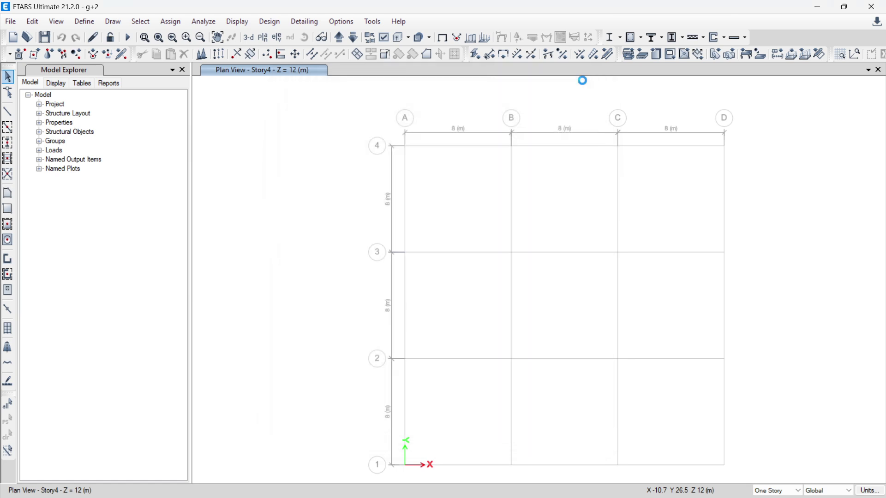
Step: Add one story to the building in the story and grid system data, and open the story data table
{"action": "left_click", "coordinate": [43, 22]}
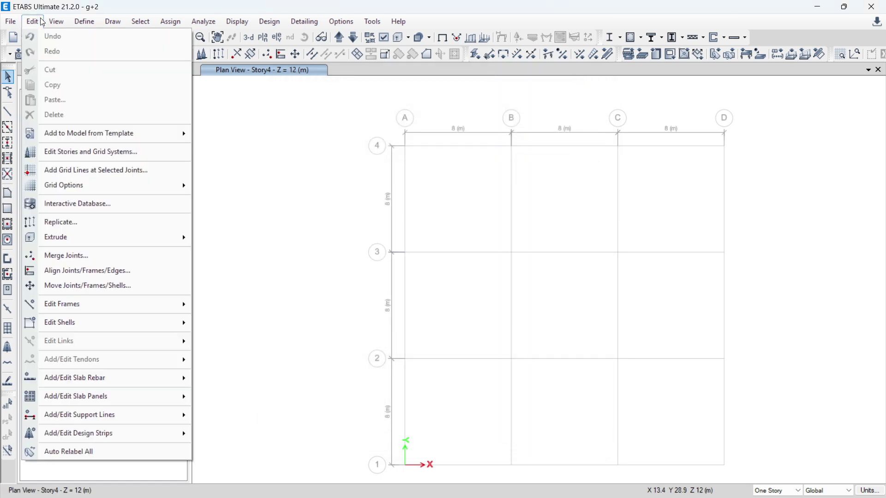
{"action": "left_click", "coordinate": [53, 153]}
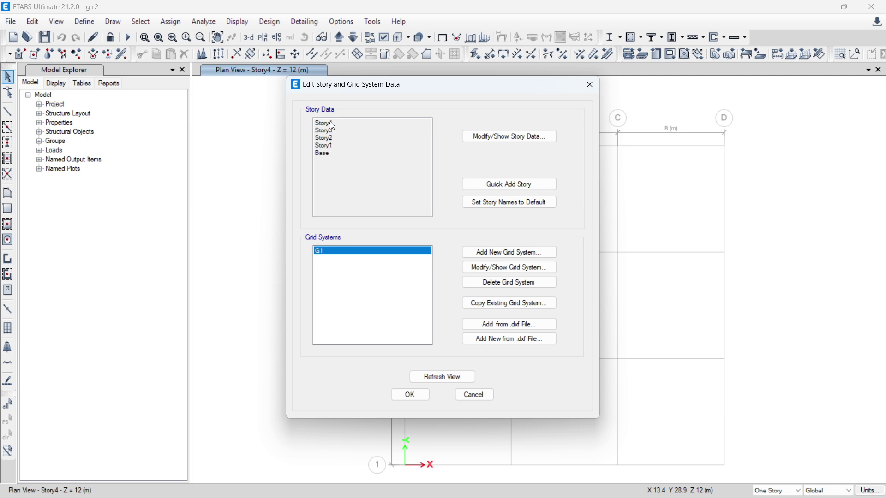
{"action": "left_click", "coordinate": [511, 186]}
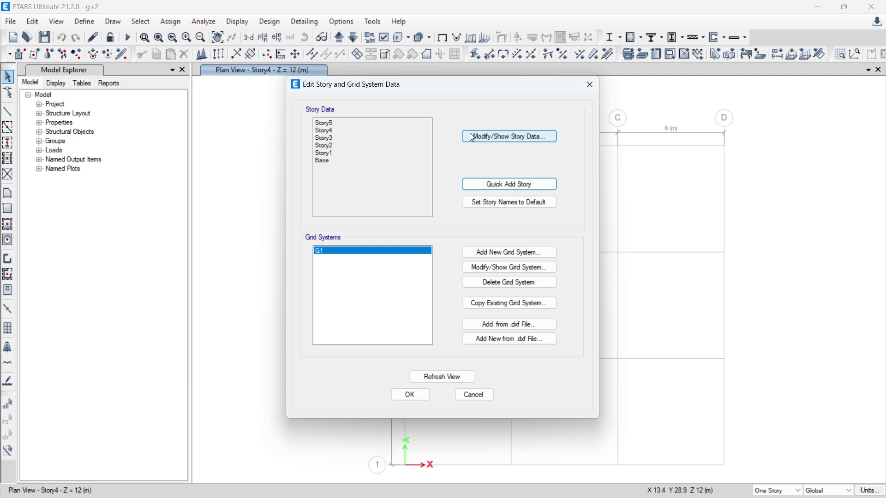
{"action": "left_click", "coordinate": [484, 143]}
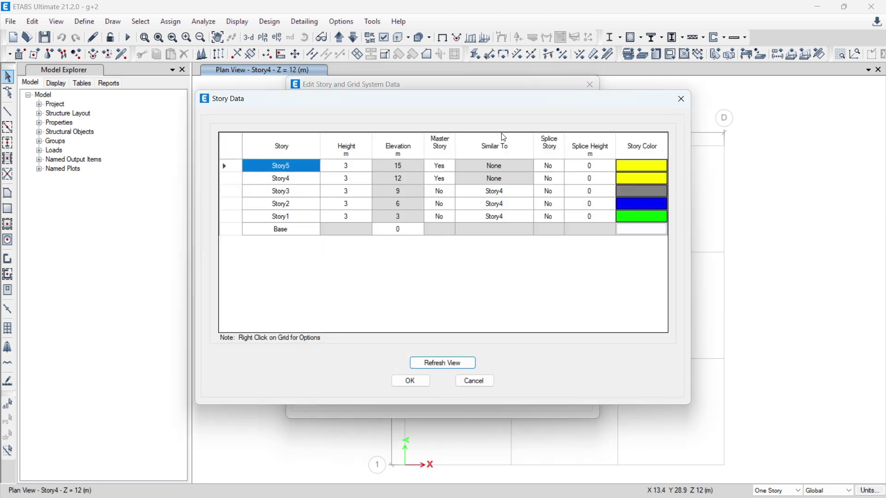
Step: Rename Story1 as 00-GROUND
{"action": "left_click", "coordinate": [291, 232]}
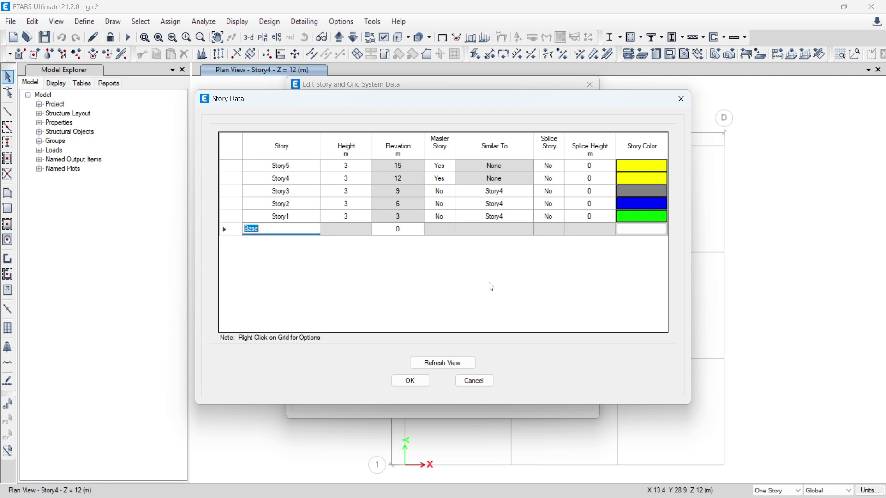
{"action": "left_click", "coordinate": [287, 215]}
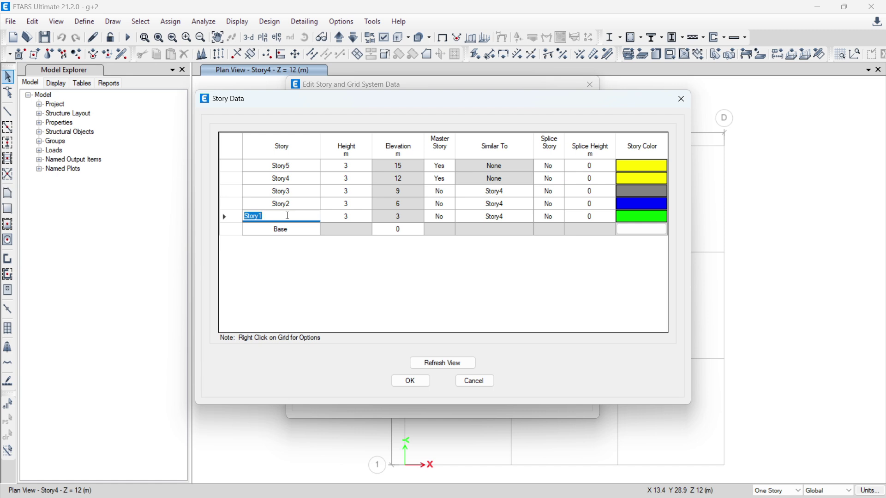
{"action": "type", "text": "00-grou"}
{"action": "key", "text": "BackSpace"}
{"action": "key", "text": "BackSpace"}
{"action": "key", "text": "BackSpace"}
{"action": "key", "text": "BackSpace"}
{"action": "type", "text": "Groubd"}
{"action": "key", "text": "BackSpace"}
{"action": "key", "text": "BackSpace"}
{"action": "key", "text": "BackSpace"}
{"action": "type", "text": "o"}
{"action": "key", "text": "BackSpace"}
{"action": "type", "text": "ROUND"}
Step: Rename the stories above 00-GROUND, in ascending order, as 01, 02, 03-ROOF and 04 MUMPTY
{"action": "left_click", "coordinate": [292, 204]}
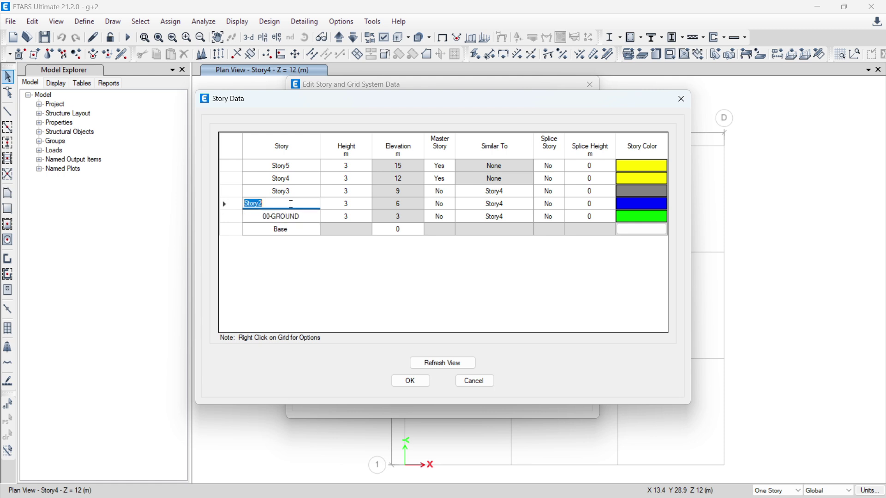
{"action": "type", "text": "01"}
{"action": "left_click", "coordinate": [296, 193]}
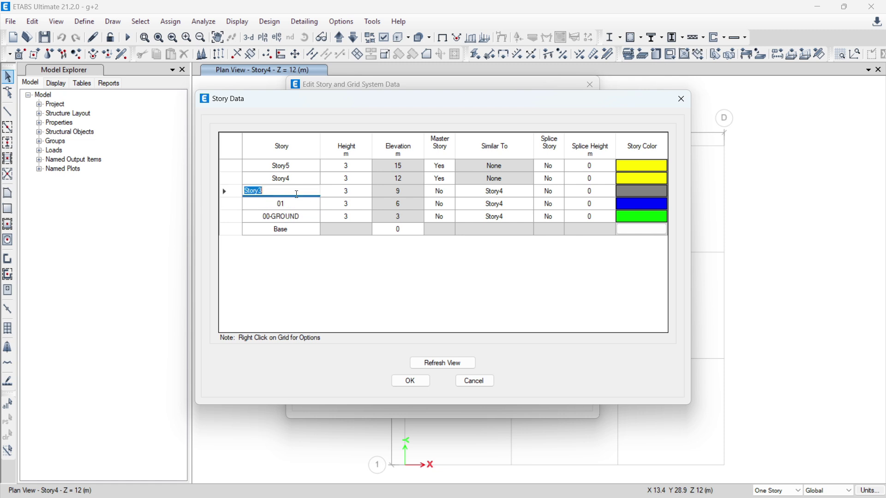
{"action": "type", "text": "02"}
{"action": "left_click", "coordinate": [309, 178]}
{"action": "type", "text": "03"}
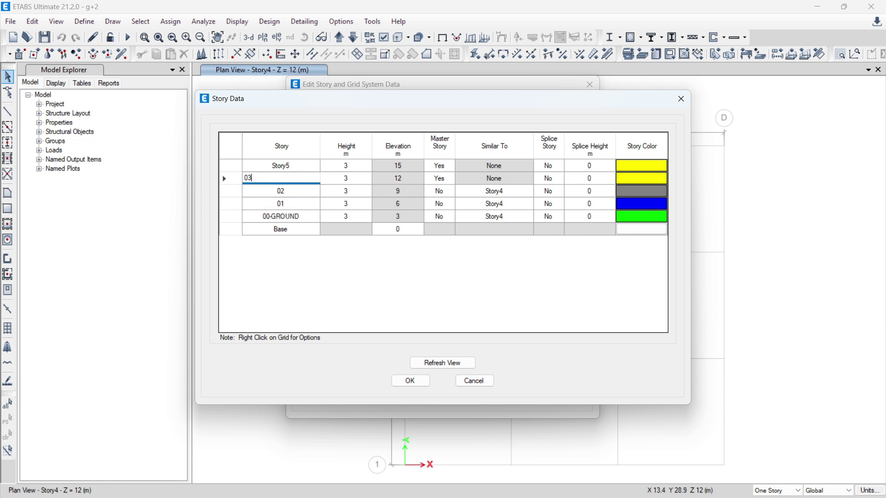
{"action": "type", "text": "-ROOF"}
{"action": "left_click", "coordinate": [306, 166]}
{"action": "type", "text": "04 MUMPTY"}
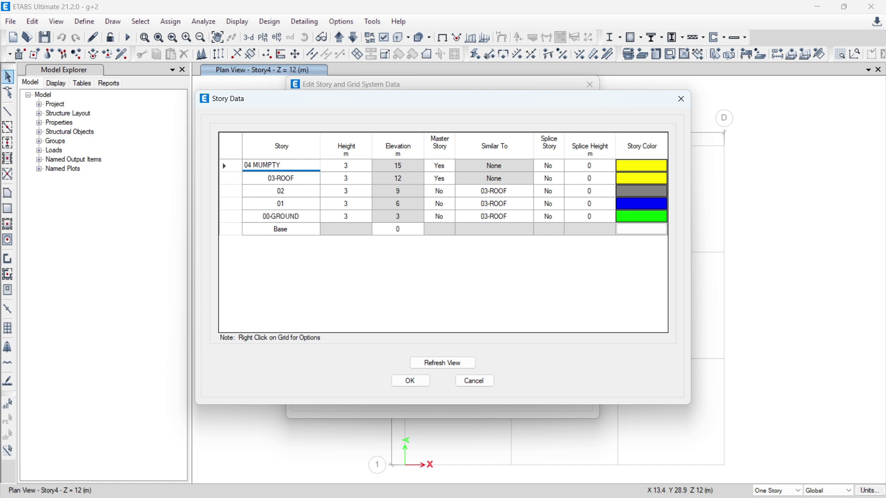
{"action": "key", "text": "ctrl+a"}
Step: Make story 01 a master story and remove master status from 03-ROOF and 04 MUMPTY
{"action": "left_click", "coordinate": [439, 204]}
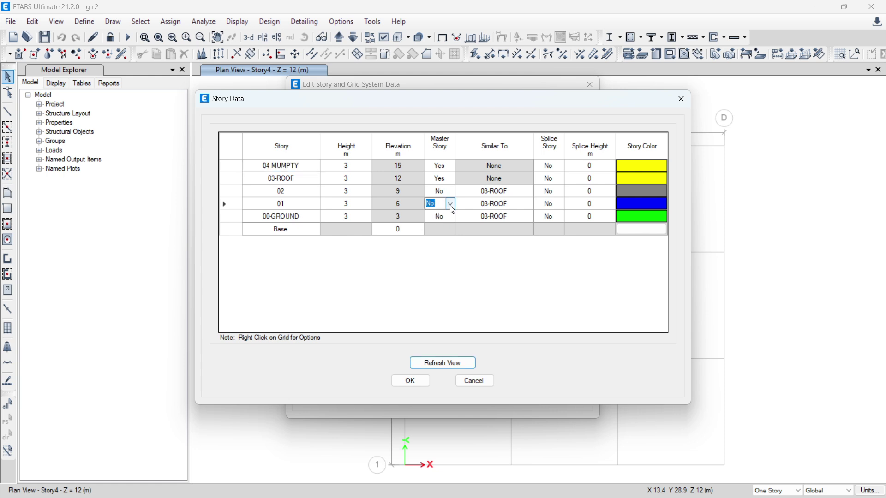
{"action": "left_click", "coordinate": [451, 205]}
{"action": "left_click", "coordinate": [446, 214]}
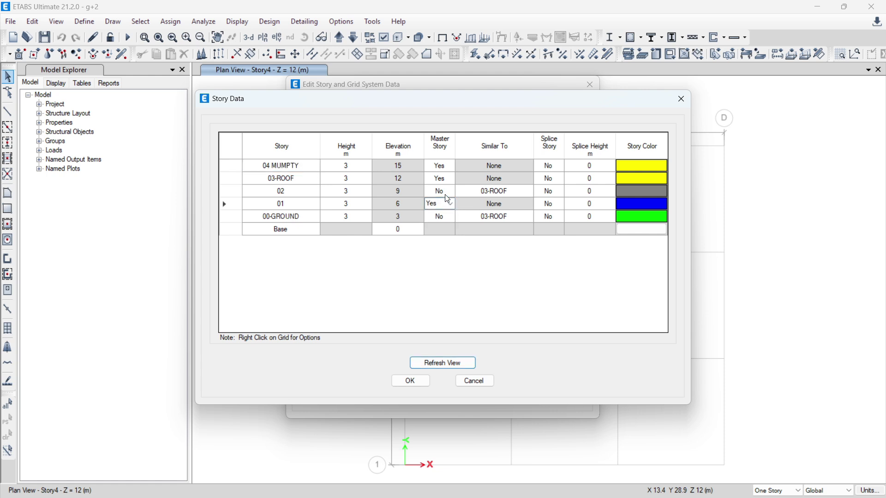
{"action": "left_click", "coordinate": [441, 178]}
{"action": "left_click", "coordinate": [450, 179]}
{"action": "left_click", "coordinate": [439, 196]}
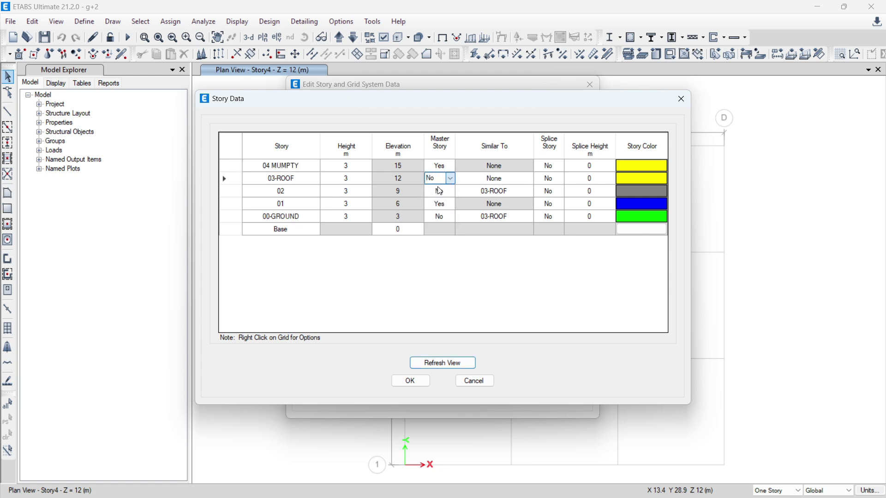
{"action": "left_click", "coordinate": [449, 167]}
{"action": "left_click", "coordinate": [449, 167]}
{"action": "left_click", "coordinate": [447, 184]}
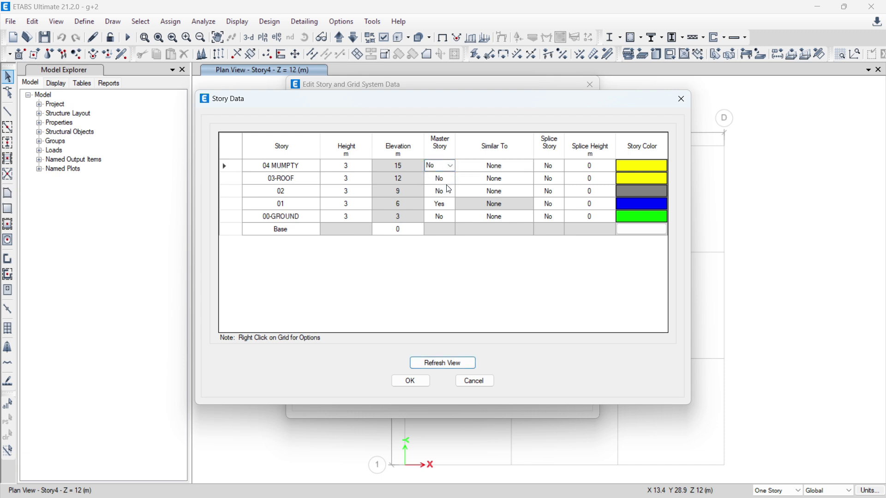
Step: Make story 02 similar to story 01
{"action": "left_click", "coordinate": [506, 192]}
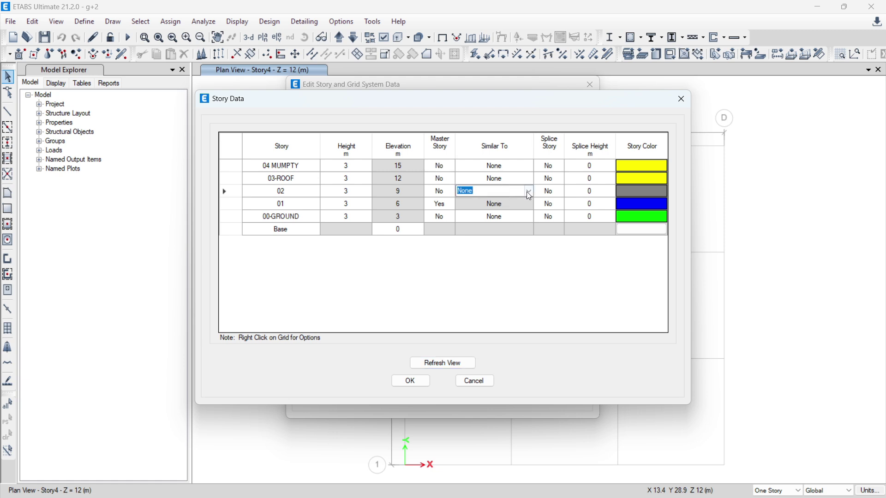
{"action": "left_click", "coordinate": [527, 192]}
{"action": "left_click", "coordinate": [506, 210]}
Step: Set the height of 00-GROUND to 1.5 m and the height of story 01 to 10'6"
{"action": "left_click", "coordinate": [349, 215]}
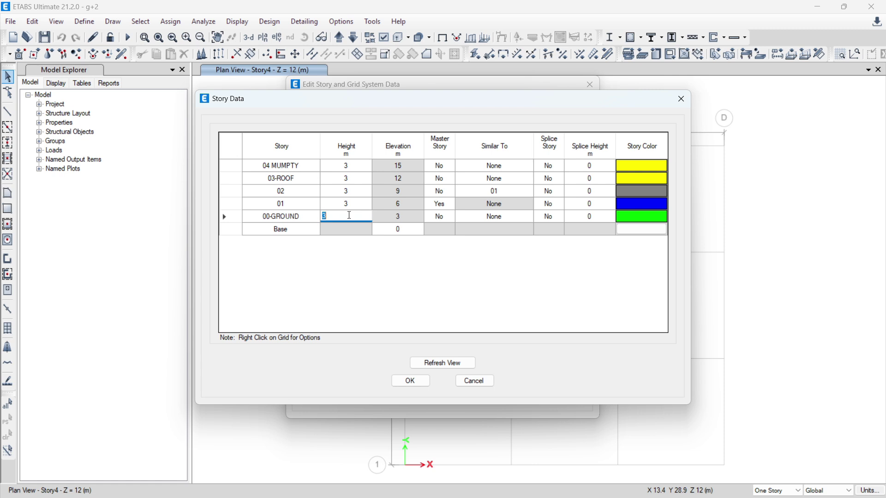
{"action": "type", "text": "1.5"}
{"action": "left_click", "coordinate": [368, 204]}
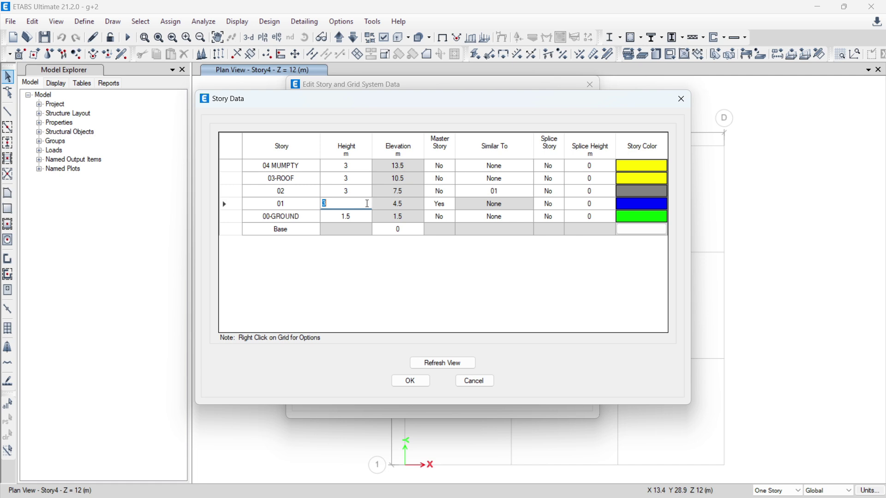
{"action": "type", "text": "10'6"}
{"action": "key", "text": "Return"}
{"action": "key", "text": "BackSpace"}
{"action": "key", "text": "Return"}
Step: Enter 10'6" as the height of stories 02 and 03-ROOF
{"action": "left_click", "coordinate": [352, 192]}
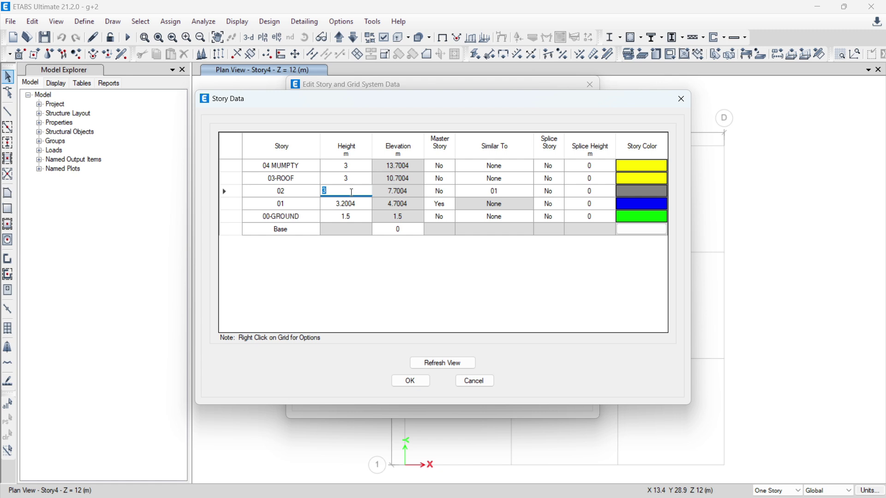
{"action": "type", "text": "10'6\""}
{"action": "left_click", "coordinate": [349, 181]}
{"action": "type", "text": "10'"}
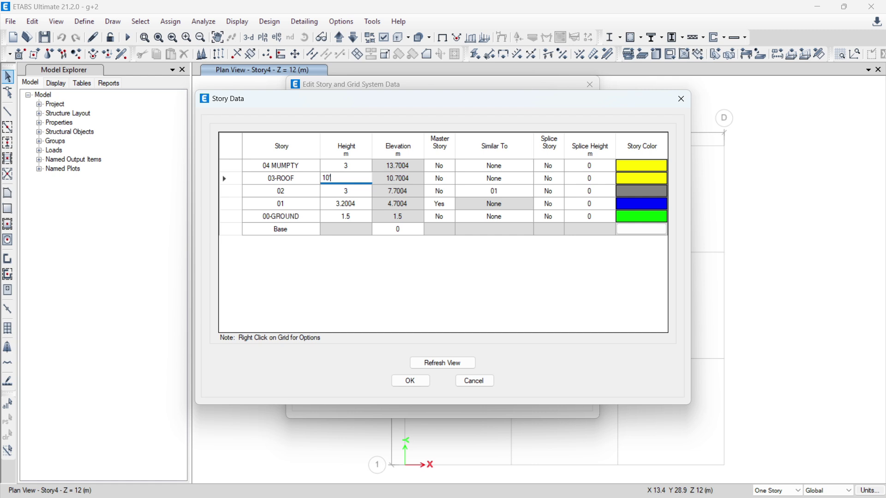
{"action": "type", "text": "6"}
Step: Set the height of 04 MUMPTY to 2.4 m
{"action": "left_click", "coordinate": [364, 171]}
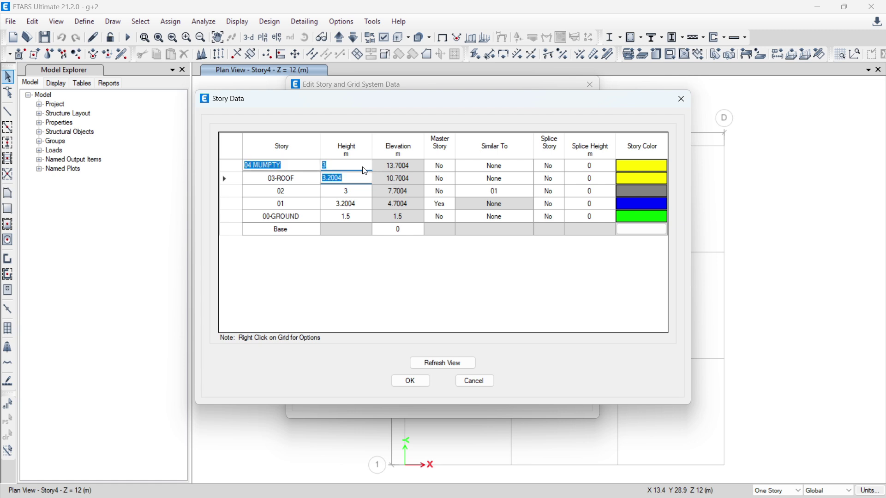
{"action": "left_click", "coordinate": [364, 167]}
{"action": "type", "text": "2.4"}
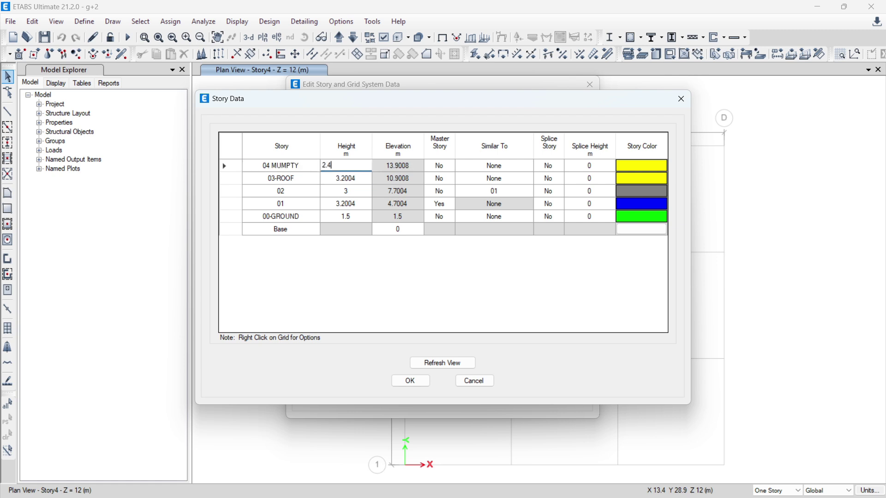
{"action": "key", "text": "Return"}
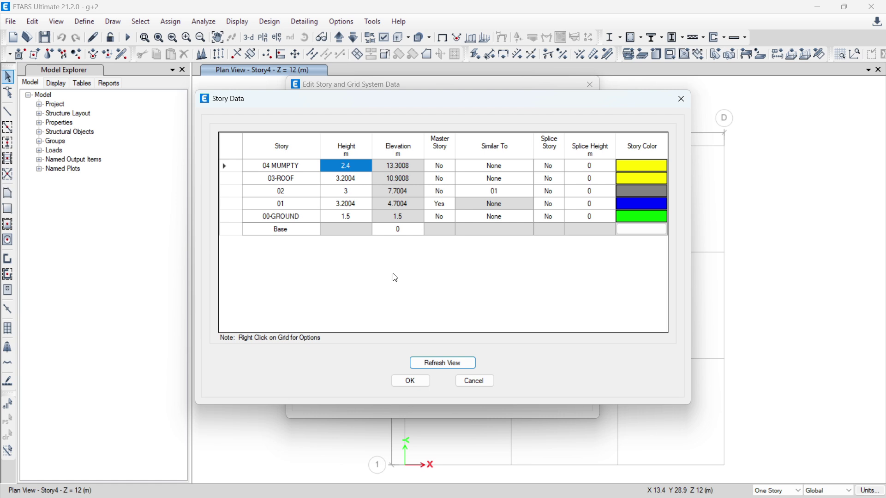
Step: Enter 1.5 as the Base elevation and accept the story data
{"action": "double_click", "coordinate": [392, 229]}
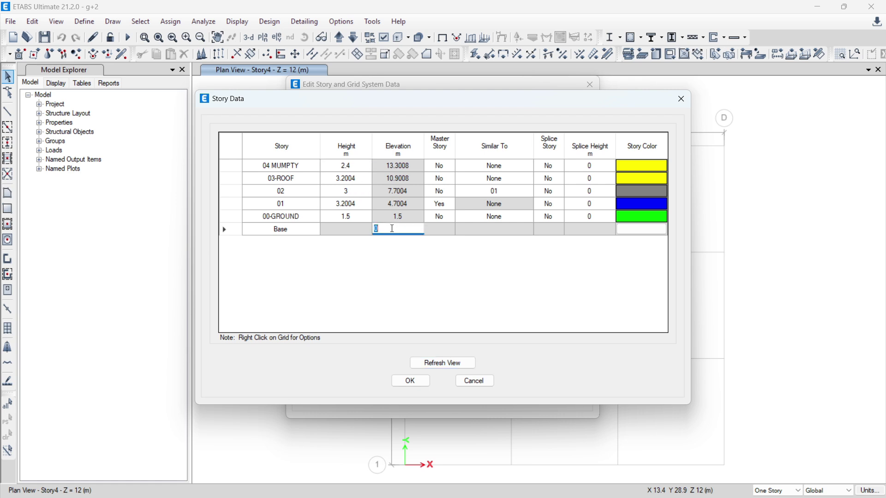
{"action": "type", "text": "1.5"}
{"action": "key", "text": "Return"}
{"action": "double_click", "coordinate": [393, 231]}
{"action": "left_click", "coordinate": [409, 381]}
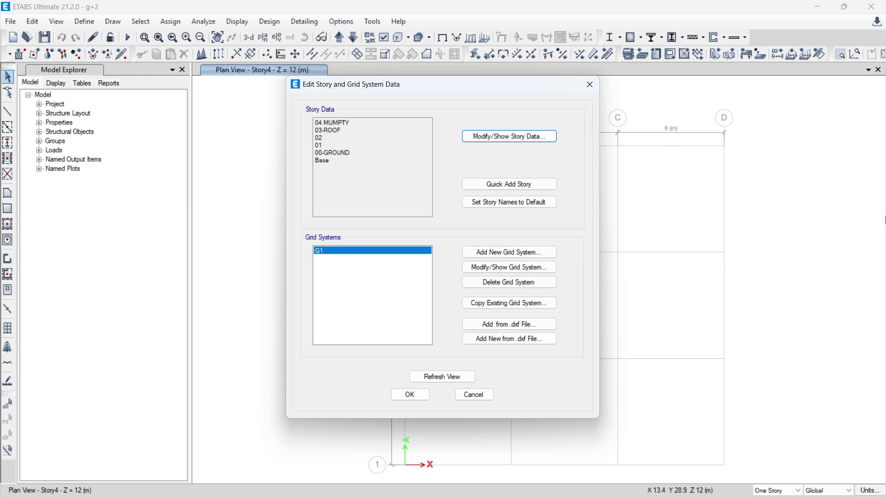
Step: Open the data of grid system G1 for modification and select X grid line D
{"action": "mouse_move", "coordinate": [453, 98]}
{"action": "left_mouse_down"}
{"action": "mouse_move", "coordinate": [415, 111]}
{"action": "mouse_move", "coordinate": [451, 81]}
{"action": "left_mouse_up"}
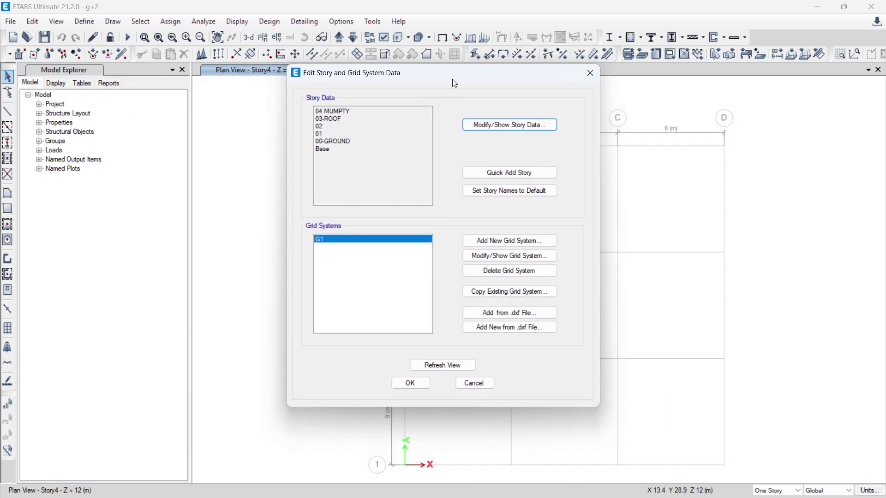
{"action": "left_click", "coordinate": [517, 257]}
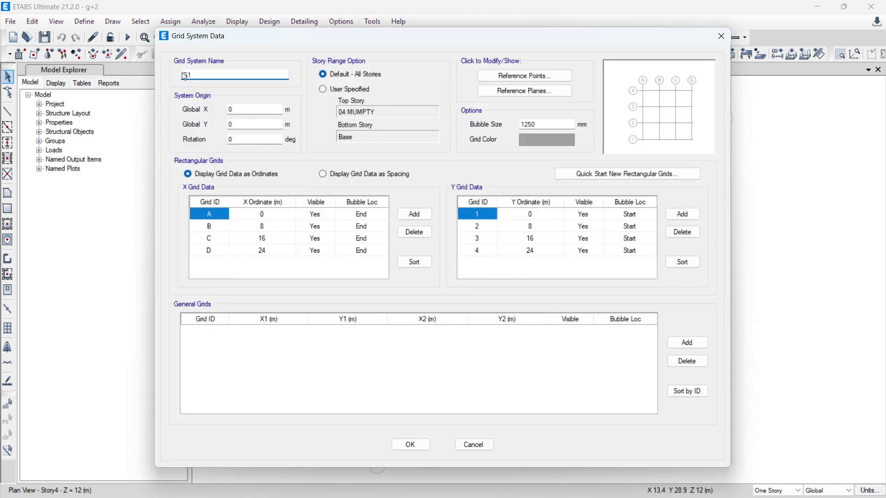
{"action": "double_click", "coordinate": [206, 75]}
{"action": "left_click_drag", "start_coordinate": [430, 39], "coordinate": [455, 31]}
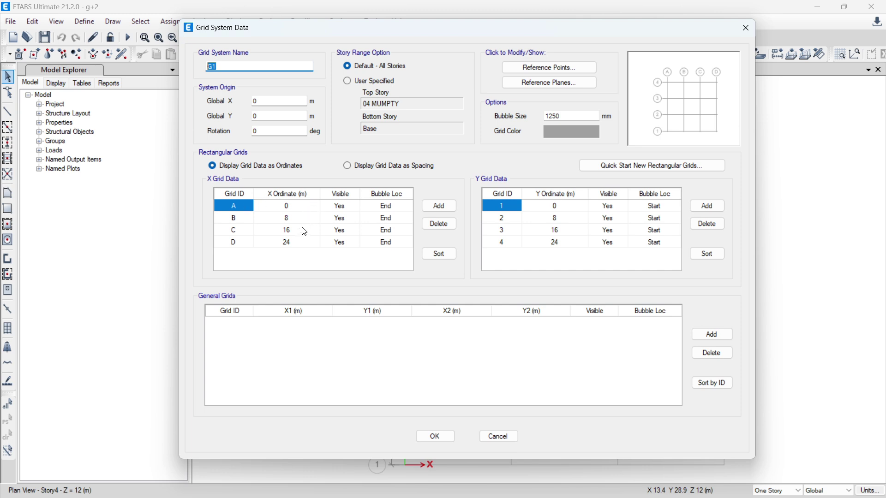
{"action": "left_click", "coordinate": [288, 234]}
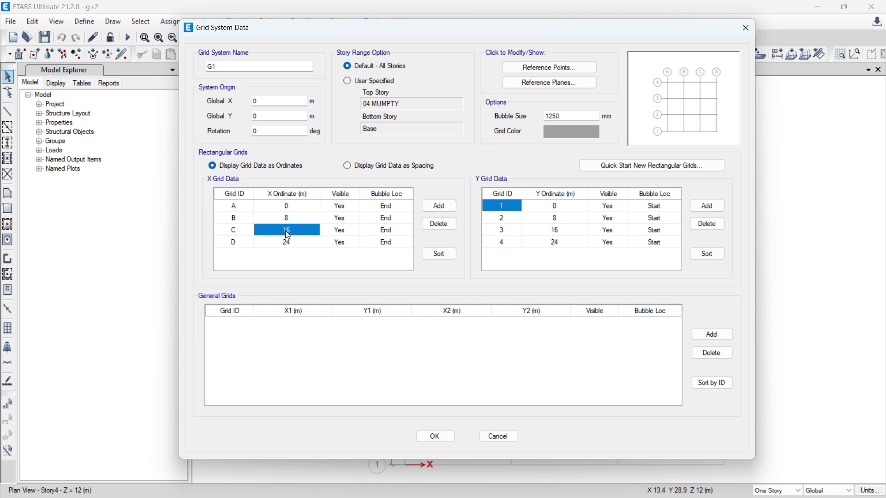
{"action": "left_click", "coordinate": [237, 243]}
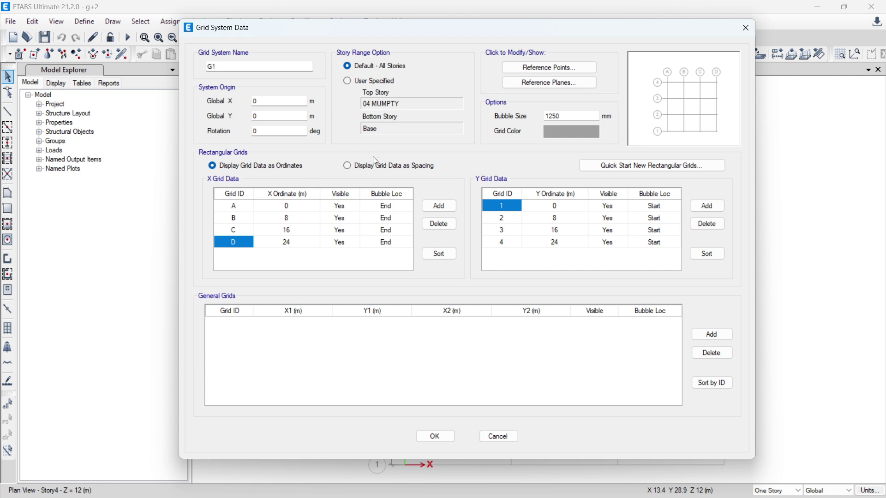
Step: Switch the rectangular grid data of G1 to display as spacing and select X grid line D
{"action": "left_click", "coordinate": [348, 167]}
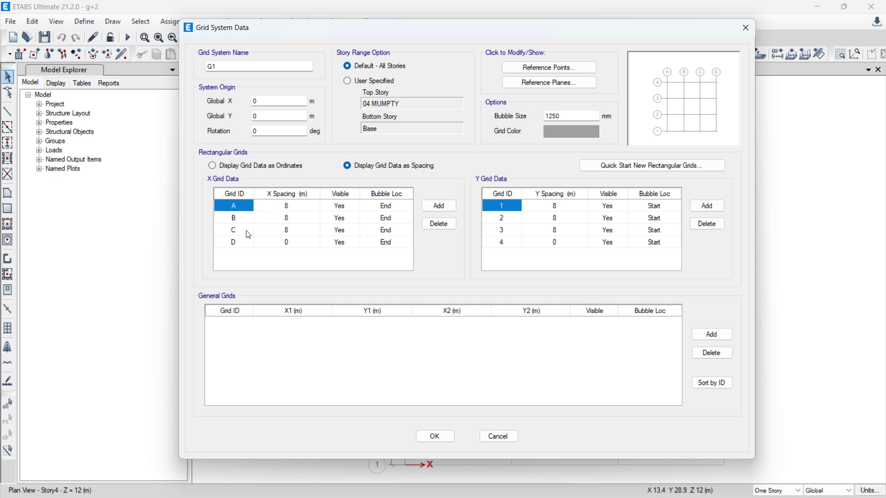
{"action": "left_click", "coordinate": [291, 221]}
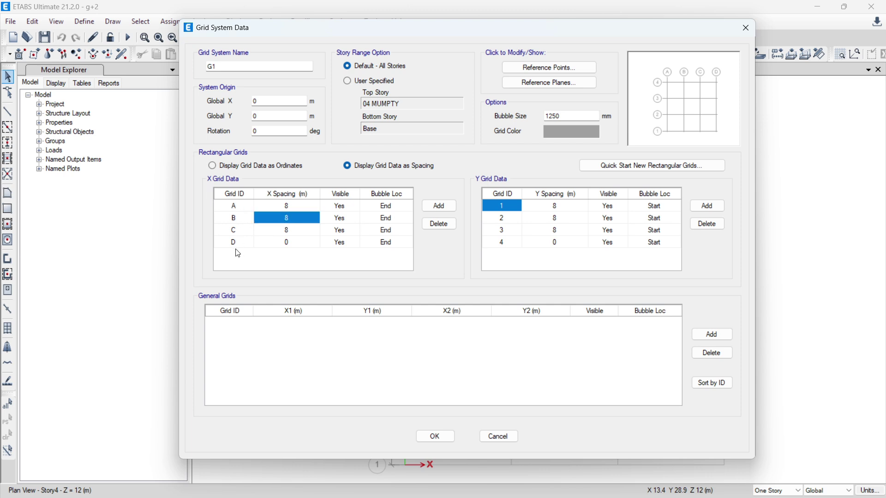
{"action": "left_click", "coordinate": [281, 230]}
{"action": "left_click", "coordinate": [236, 243]}
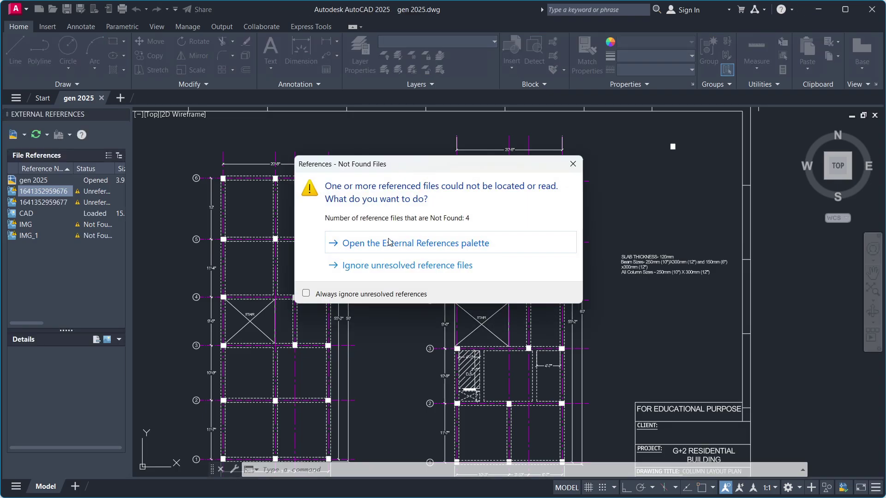
Step: Switch to the gen 2025 drawing in AutoCAD, close the missing-references notice, and examine the A–D grid spacings in the plinth/tie beam layout
{"action": "left_click", "coordinate": [388, 240]}
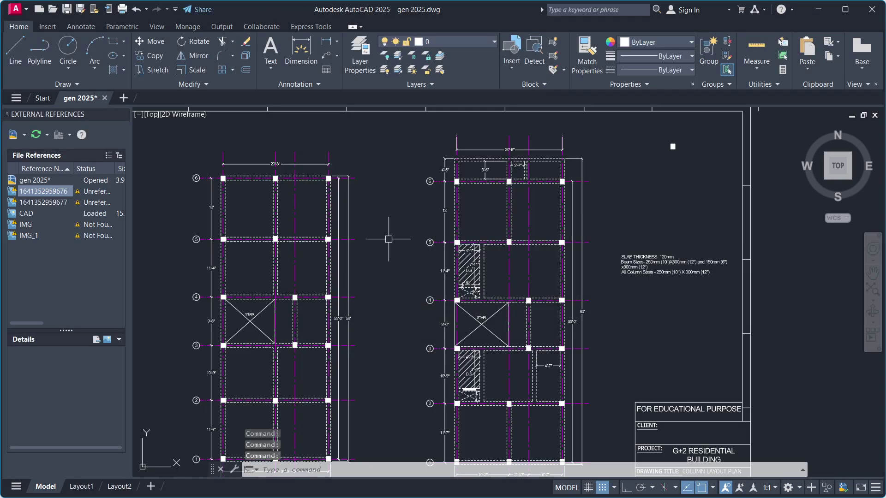
{"action": "scroll", "coordinate": [389, 239], "scroll_direction": "down", "scroll_amount": 2}
{"action": "mouse_move", "coordinate": [397, 194]}
{"action": "middle_mouse_down"}
{"action": "mouse_move", "coordinate": [411, 168]}
{"action": "mouse_move", "coordinate": [416, 205]}
{"action": "middle_mouse_up"}
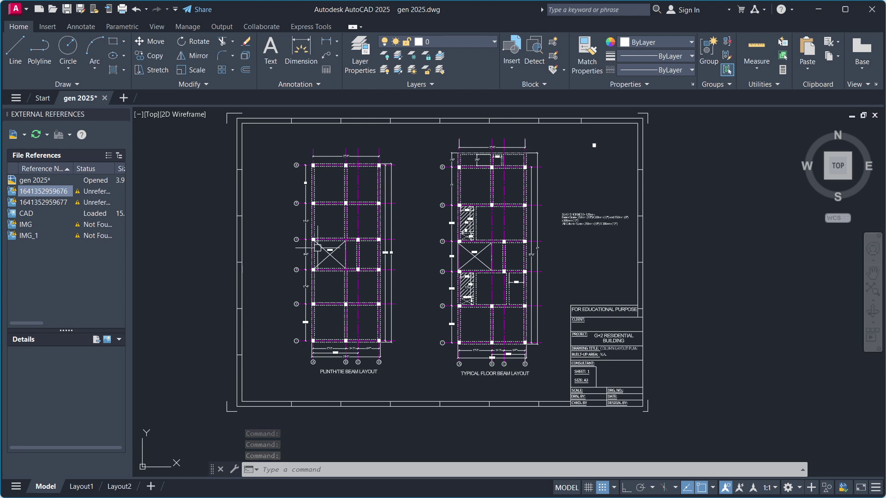
{"action": "scroll", "coordinate": [317, 247], "scroll_direction": "up", "scroll_amount": 3}
{"action": "scroll", "coordinate": [317, 242], "scroll_direction": "down", "scroll_amount": 2}
{"action": "scroll", "coordinate": [332, 352], "scroll_direction": "down", "scroll_amount": 1}
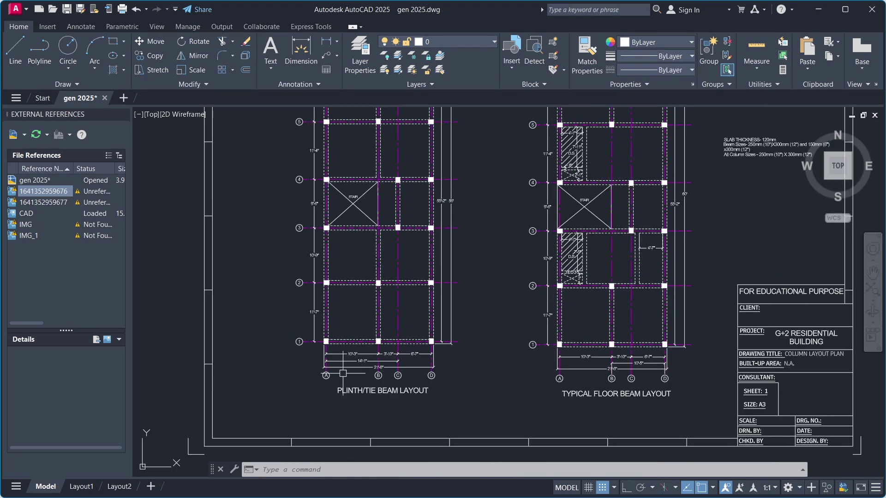
{"action": "scroll", "coordinate": [333, 376], "scroll_direction": "up", "scroll_amount": 4}
{"action": "scroll", "coordinate": [337, 318], "scroll_direction": "down", "scroll_amount": 2}
{"action": "mouse_move", "coordinate": [339, 307]}
{"action": "middle_mouse_down"}
{"action": "mouse_move", "coordinate": [361, 466]}
{"action": "mouse_move", "coordinate": [358, 456]}
{"action": "middle_mouse_up"}
{"action": "scroll", "coordinate": [318, 272], "scroll_direction": "down", "scroll_amount": 3}
{"action": "scroll", "coordinate": [318, 241], "scroll_direction": "up", "scroll_amount": 3}
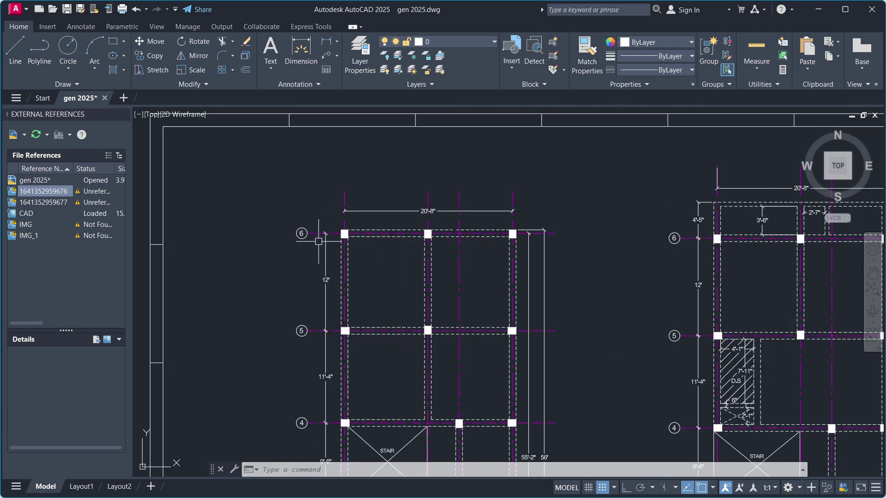
{"action": "middle_click_drag", "start_coordinate": [454, 308], "coordinate": [451, 188]}
{"action": "scroll", "coordinate": [445, 203], "scroll_direction": "down", "scroll_amount": 2}
{"action": "middle_click_drag", "start_coordinate": [436, 299], "coordinate": [436, 161]}
{"action": "scroll", "coordinate": [466, 403], "scroll_direction": "down", "scroll_amount": 2}
{"action": "scroll", "coordinate": [415, 341], "scroll_direction": "up", "scroll_amount": 8}
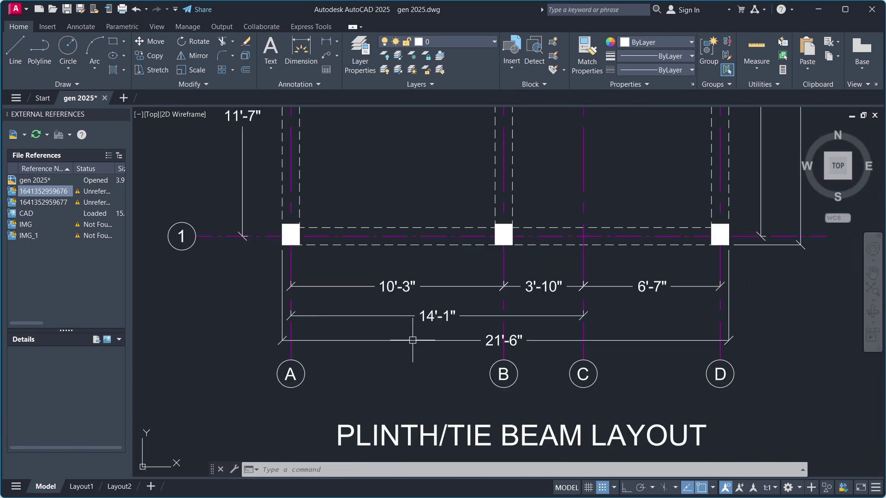
{"action": "scroll", "coordinate": [413, 340], "scroll_direction": "down", "scroll_amount": 4}
{"action": "scroll", "coordinate": [387, 334], "scroll_direction": "up", "scroll_amount": 2}
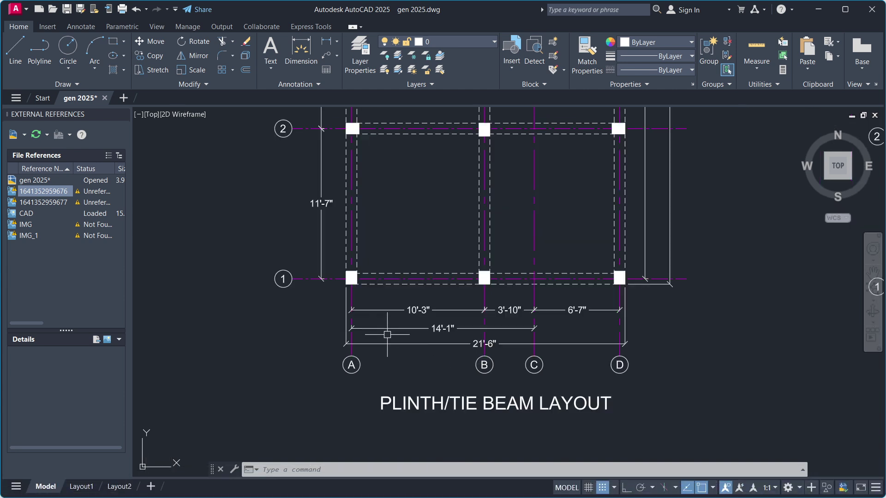
{"action": "scroll", "coordinate": [387, 335], "scroll_direction": "up", "scroll_amount": 2}
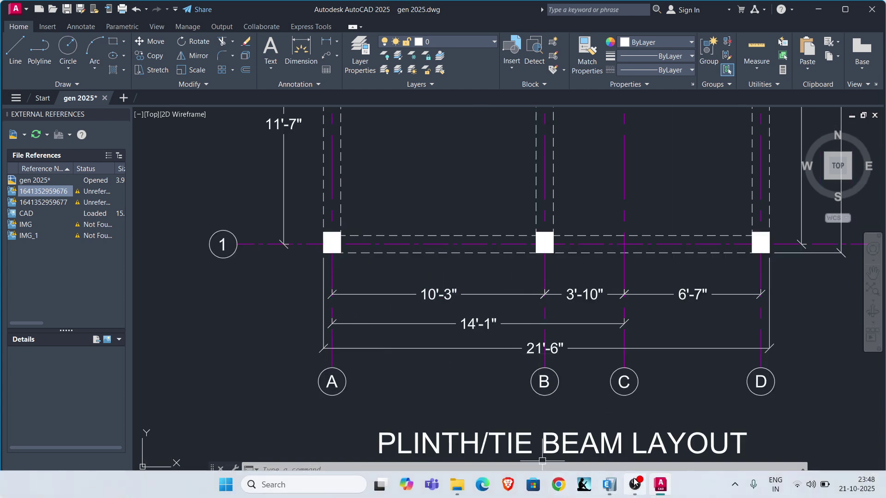
Step: Return to the Grid System Data in ETABS and set the X spacing of grid A to 10'3"
{"action": "mouse_move", "coordinate": [610, 484]}
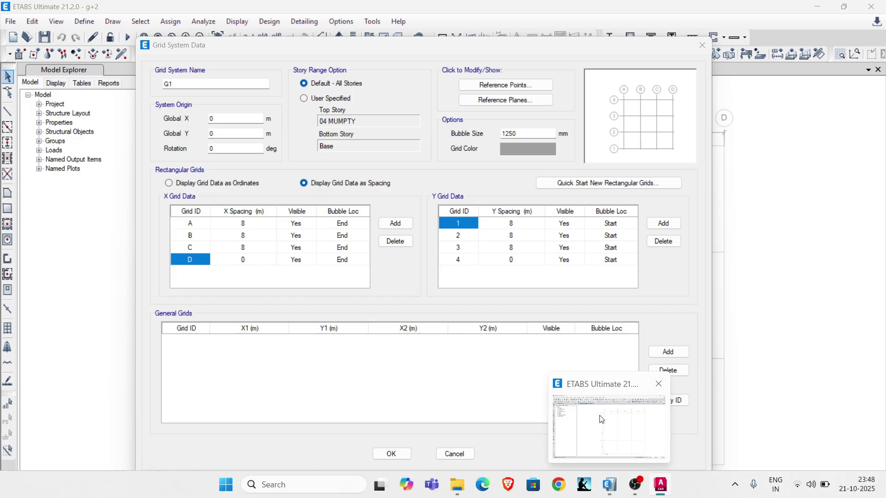
{"action": "left_click", "coordinate": [602, 418]}
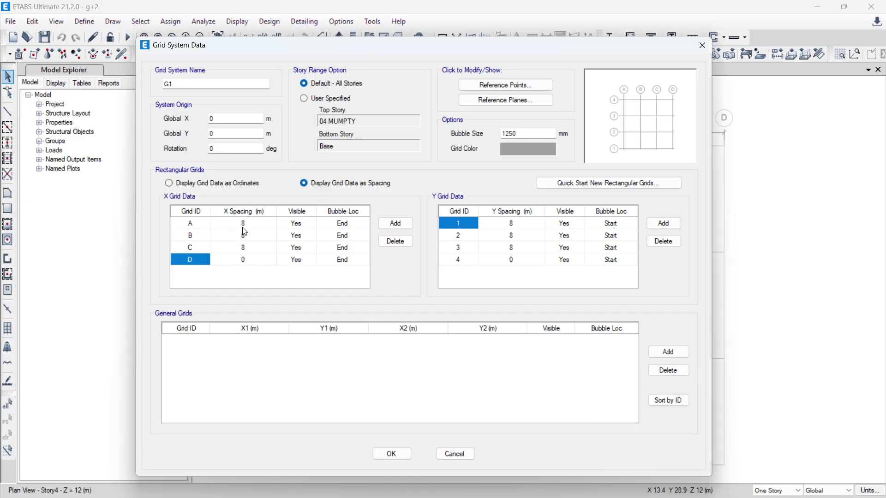
{"action": "left_click", "coordinate": [245, 224]}
{"action": "left_click", "coordinate": [245, 224]}
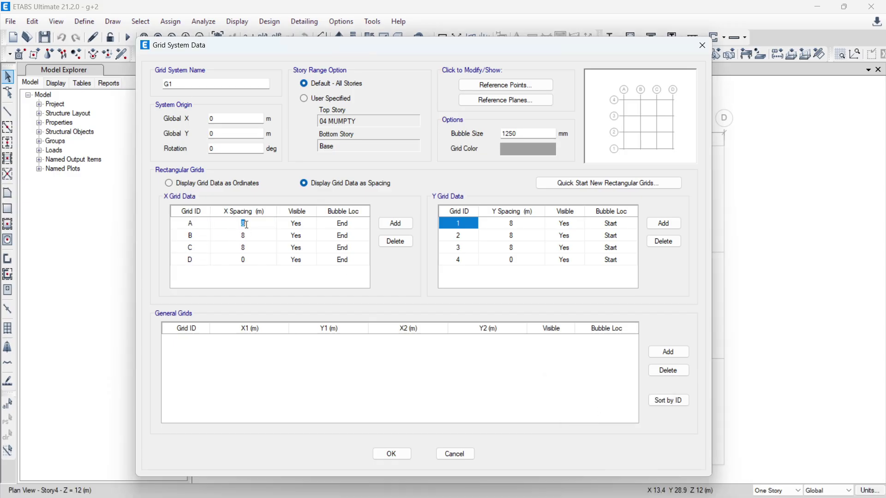
{"action": "type", "text": "10'3\""}
{"action": "key", "text": "Return"}
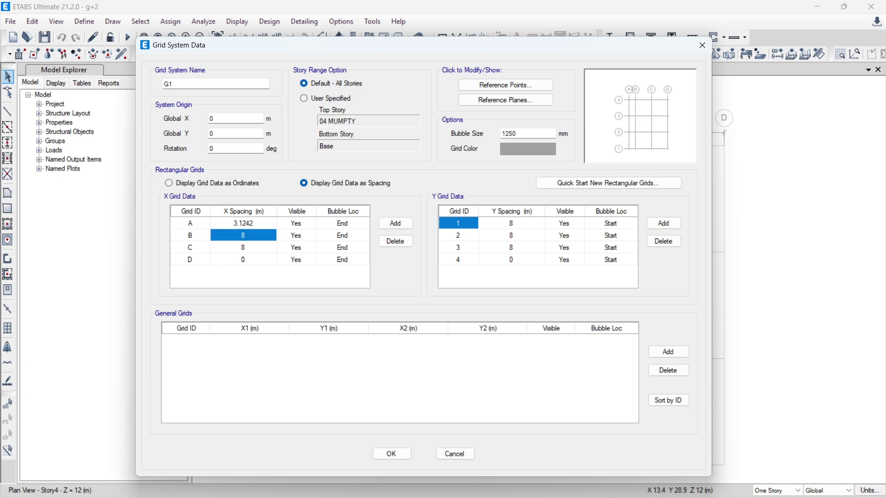
Step: Set the X spacing of grid B to 3'10" and of grid C to 6'7", checking the drawing preview for the dimensions
{"action": "mouse_move", "coordinate": [675, 487]}
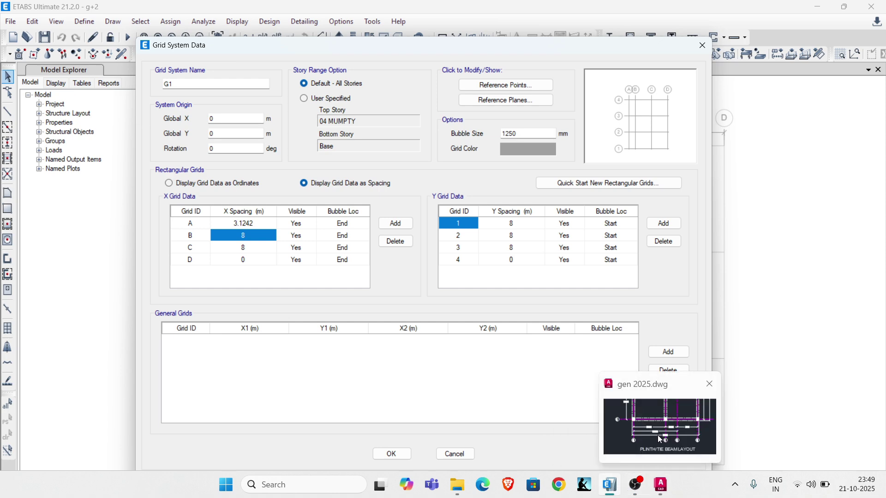
{"action": "mouse_move", "coordinate": [659, 437]}
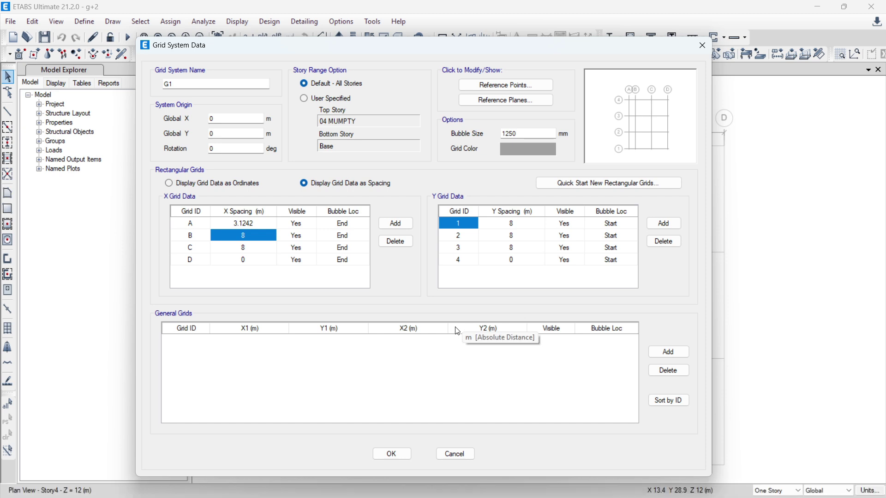
{"action": "type", "text": "0\""}
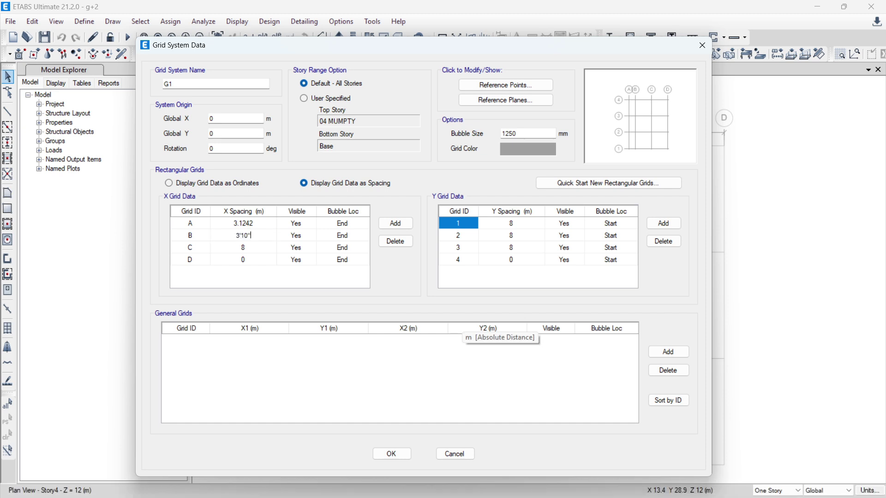
{"action": "key", "text": "Return"}
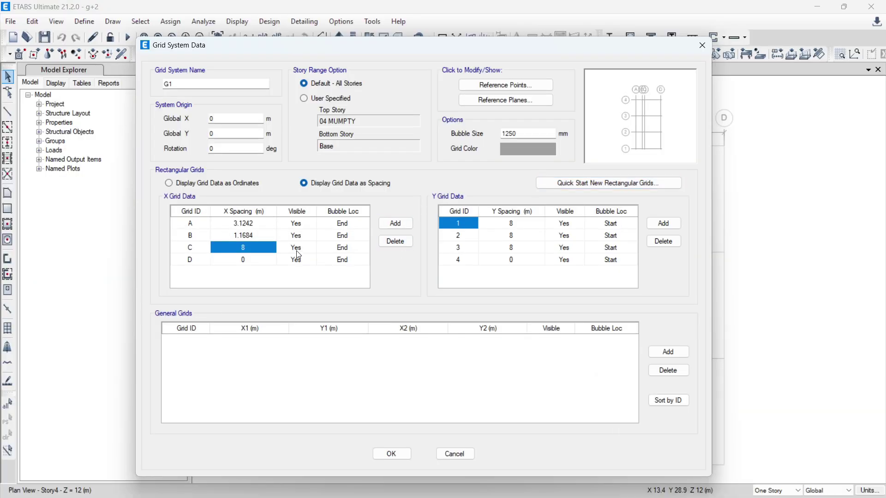
{"action": "type", "text": "6'7\""}
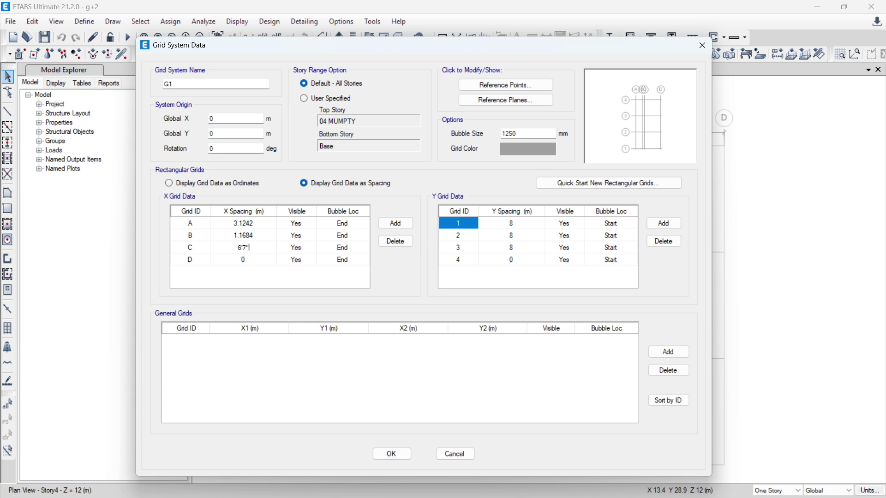
{"action": "key", "text": "Return"}
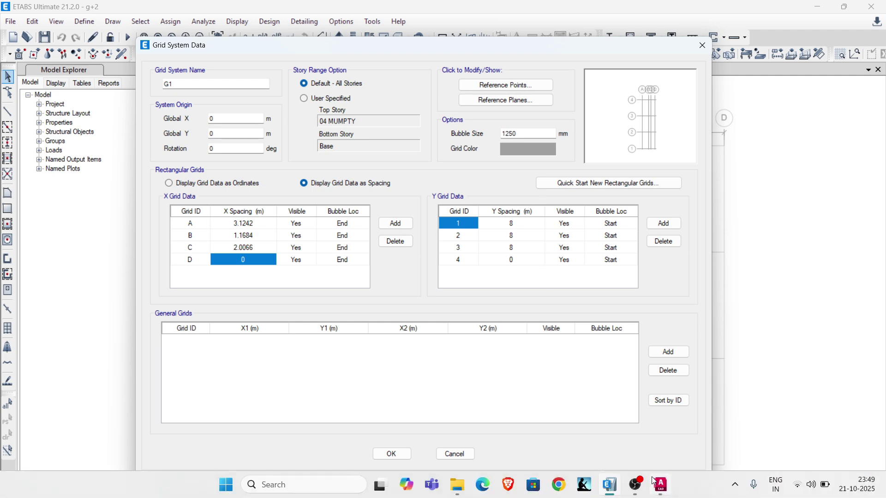
Step: Switch to the AutoCAD drawing and examine the numbered grid lines and their spacings, focusing on the one between grids 1 and 2
{"action": "left_click", "coordinate": [659, 487]}
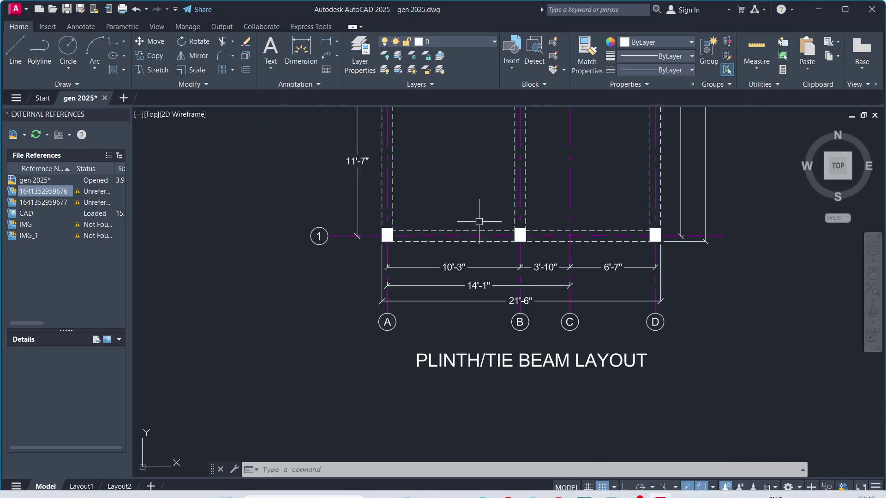
{"action": "middle_click_drag", "start_coordinate": [467, 164], "coordinate": [445, 405]}
{"action": "scroll", "coordinate": [447, 239], "scroll_direction": "up", "scroll_amount": 2}
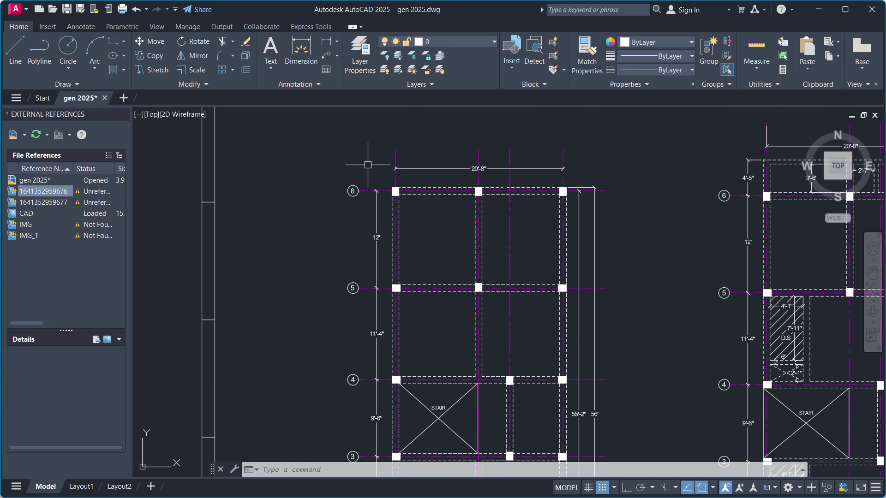
{"action": "scroll", "coordinate": [348, 190], "scroll_direction": "up", "scroll_amount": 5}
{"action": "scroll", "coordinate": [500, 243], "scroll_direction": "down", "scroll_amount": 4}
{"action": "middle_click_drag", "start_coordinate": [513, 278], "coordinate": [433, 130]}
{"action": "middle_click_drag", "start_coordinate": [481, 220], "coordinate": [484, 148]}
{"action": "mouse_move", "coordinate": [442, 337]}
{"action": "middle_mouse_down"}
{"action": "mouse_move", "coordinate": [443, 276]}
{"action": "mouse_move", "coordinate": [395, 277]}
{"action": "middle_mouse_up"}
{"action": "scroll", "coordinate": [406, 269], "scroll_direction": "up", "scroll_amount": 3}
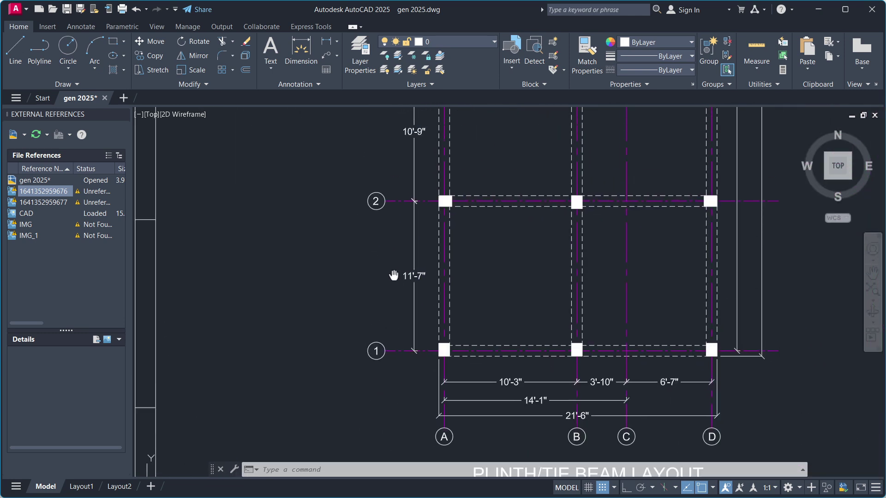
{"action": "scroll", "coordinate": [401, 291], "scroll_direction": "up", "scroll_amount": 4}
{"action": "scroll", "coordinate": [406, 307], "scroll_direction": "down", "scroll_amount": 2}
{"action": "middle_click_drag", "start_coordinate": [441, 231], "coordinate": [443, 293]}
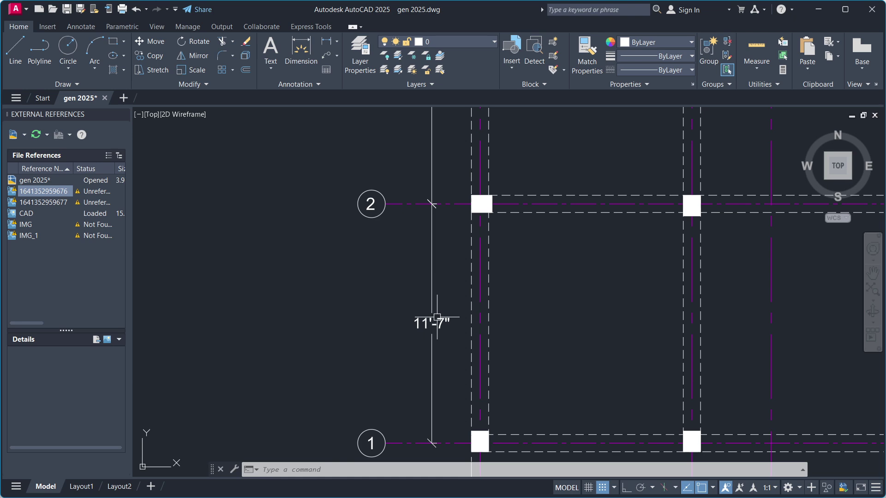
Step: Return to ETABS and set the Y spacing of grid 1 to 11'7"
{"action": "mouse_move", "coordinate": [611, 489]}
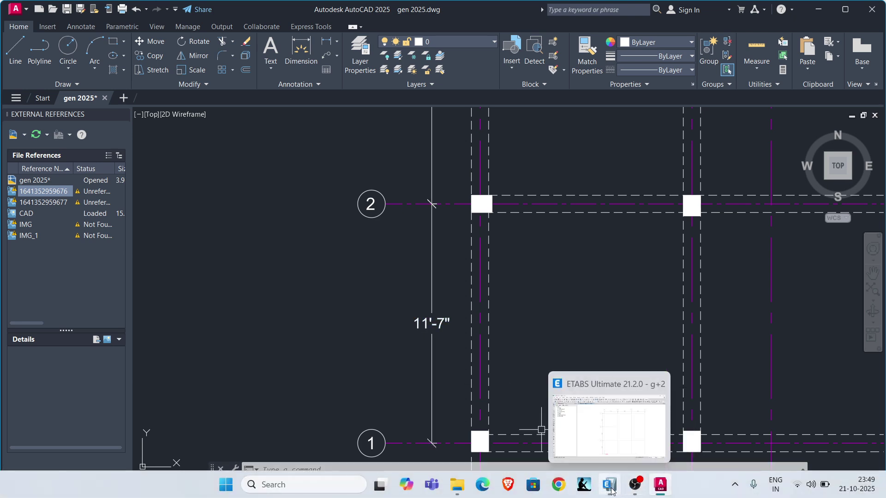
{"action": "left_click", "coordinate": [614, 442]}
{"action": "left_click", "coordinate": [519, 224]}
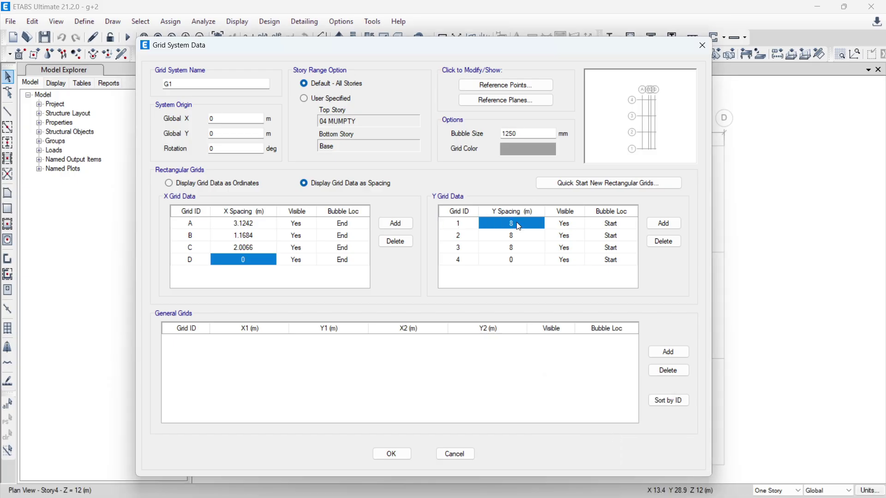
{"action": "left_click", "coordinate": [518, 225]}
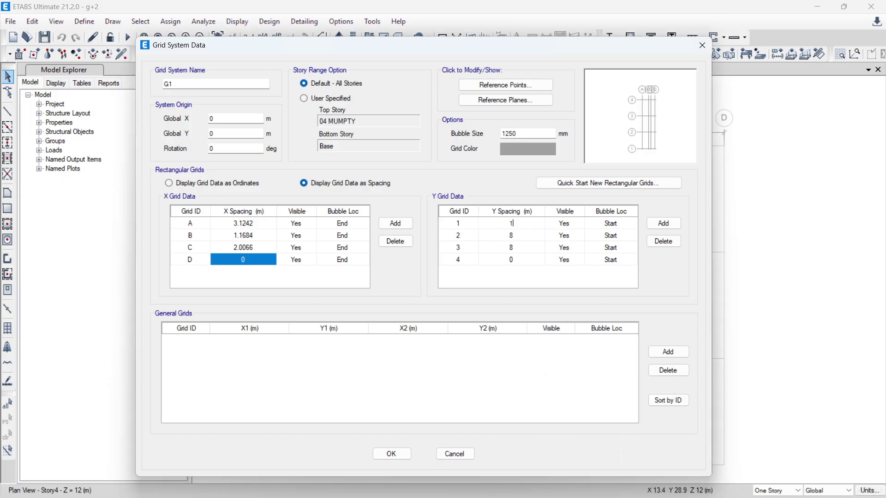
{"action": "type", "text": "11.7"}
{"action": "type", "text": "\""}
{"action": "key", "text": "Return"}
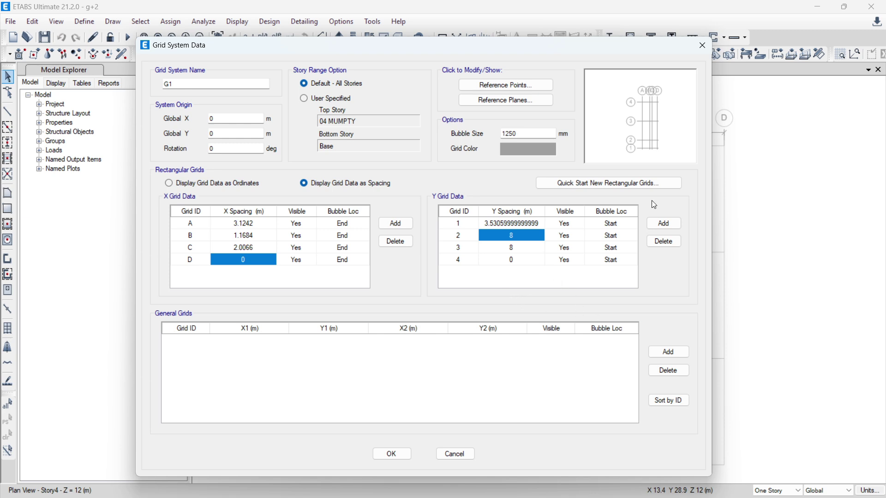
Step: Add two more Y grid lines after line 4
{"action": "left_click", "coordinate": [672, 224]}
{"action": "left_click", "coordinate": [672, 223]}
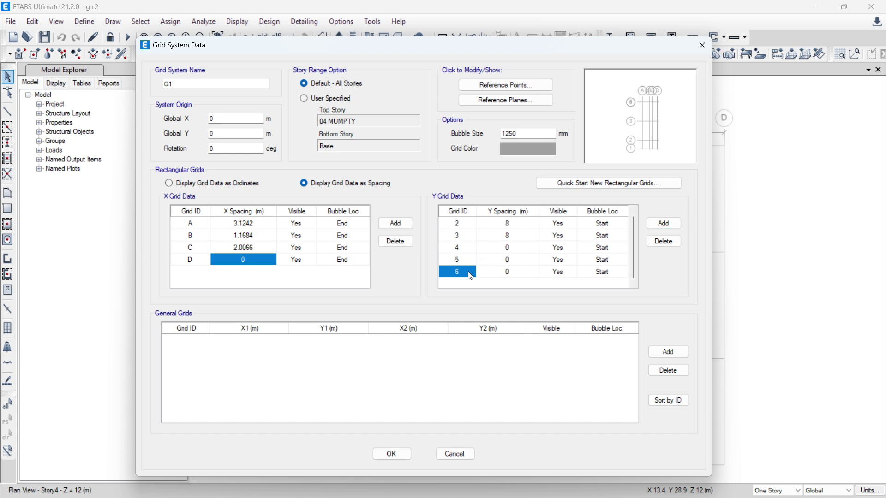
{"action": "scroll", "coordinate": [469, 279], "scroll_direction": "up", "scroll_amount": 1}
Step: Check the spacing between grids 2 and 3 in the AutoCAD drawing and set the Y spacing of grid 2 to 10'9" in ETABS
{"action": "left_click", "coordinate": [504, 240]}
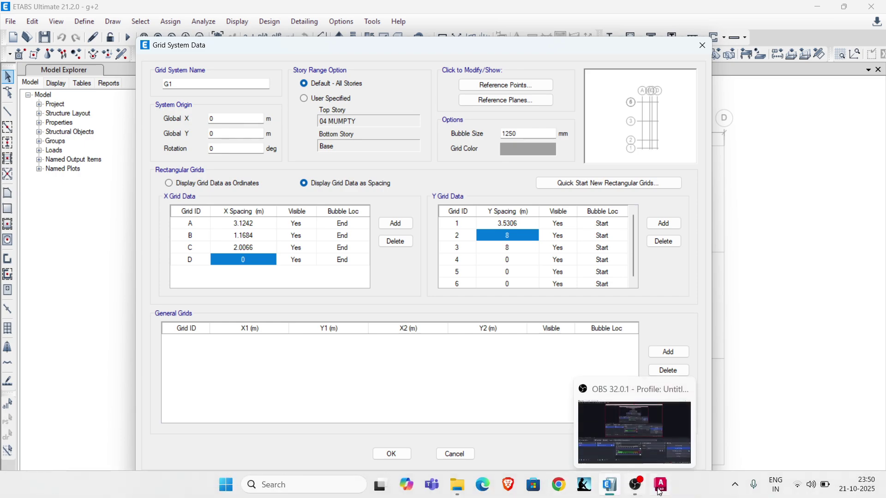
{"action": "mouse_move", "coordinate": [659, 491]}
{"action": "left_click", "coordinate": [662, 455]}
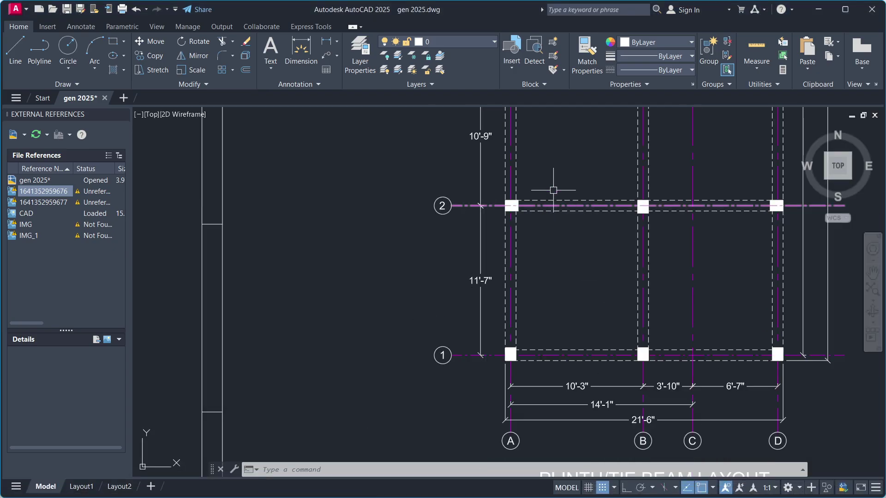
{"action": "middle_click_drag", "start_coordinate": [554, 191], "coordinate": [527, 391]}
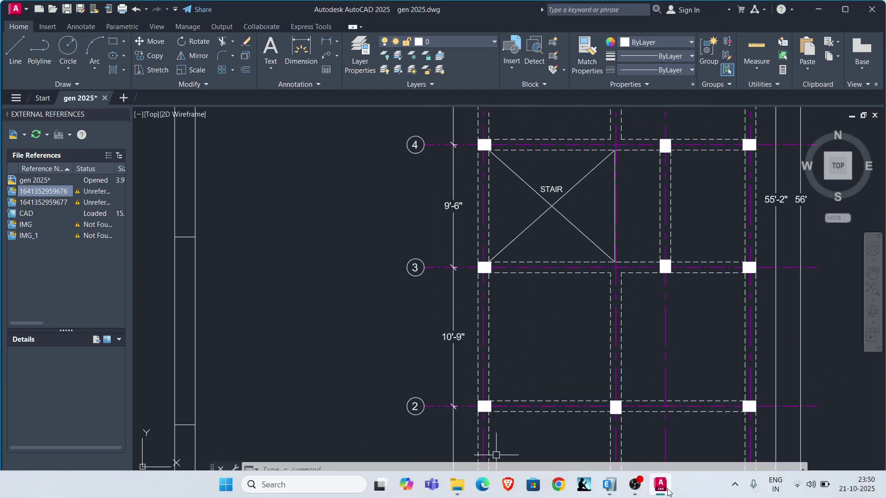
{"action": "mouse_move", "coordinate": [612, 493]}
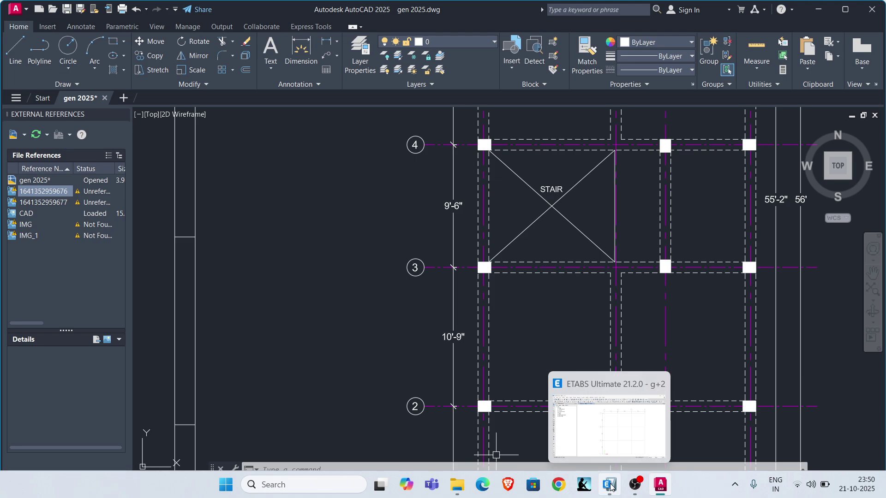
{"action": "left_click", "coordinate": [610, 485]}
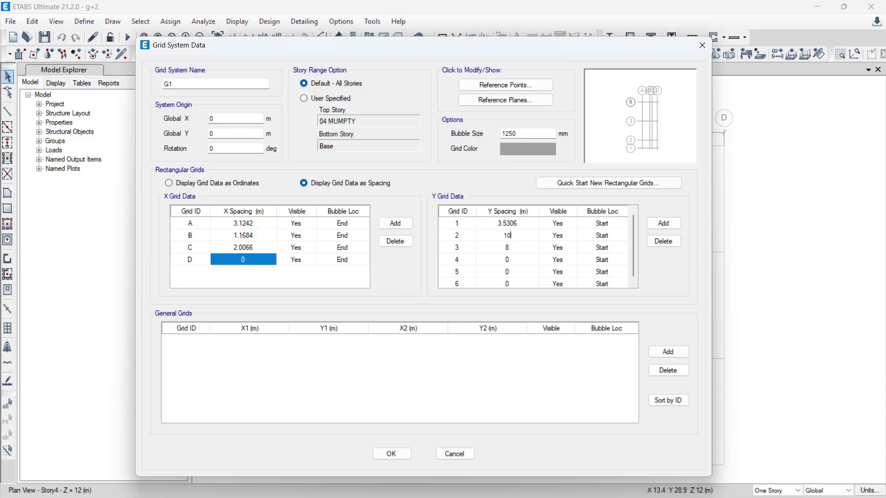
{"action": "key", "text": "Return"}
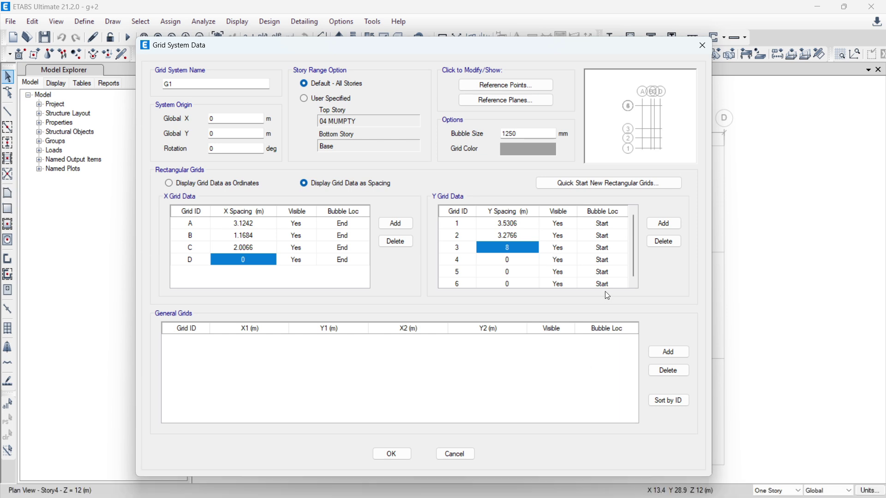
Step: Check the spacing between grids 3 and 4 in the AutoCAD drawing and set the Y spacing of grid 3 to 9'6" in ETABS
{"action": "mouse_move", "coordinate": [660, 485]}
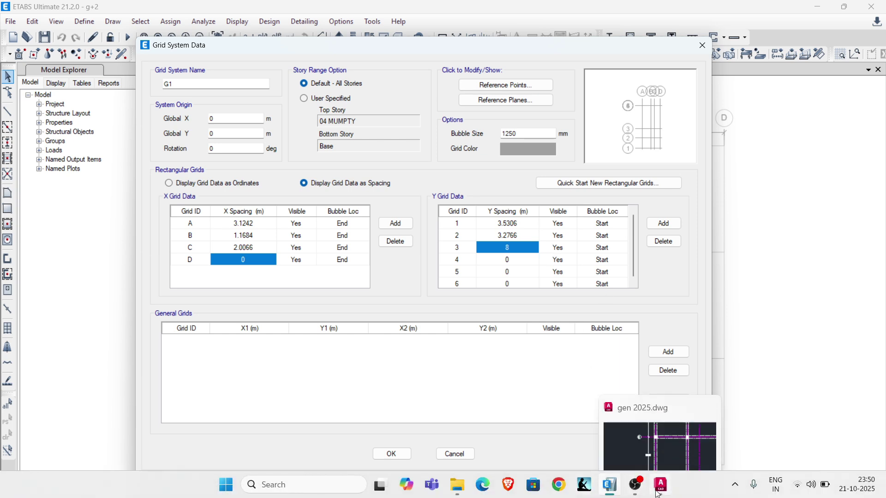
{"action": "left_click", "coordinate": [668, 425]}
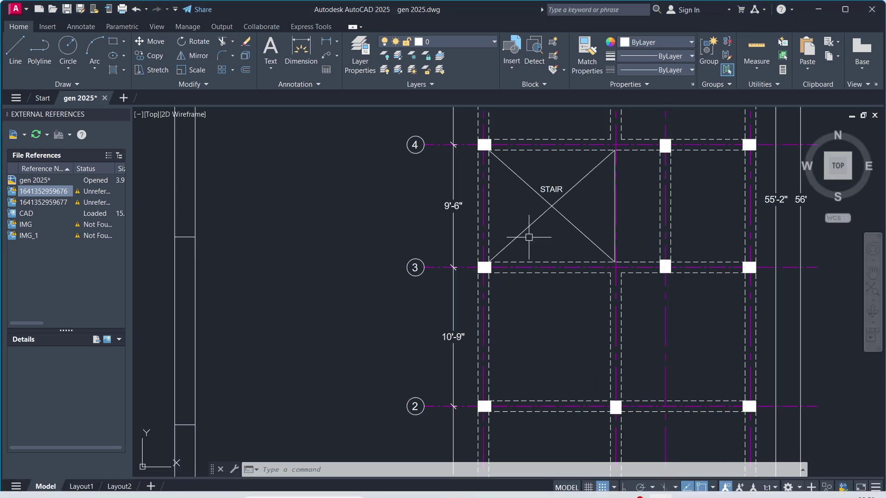
{"action": "middle_click_drag", "start_coordinate": [528, 235], "coordinate": [526, 305]}
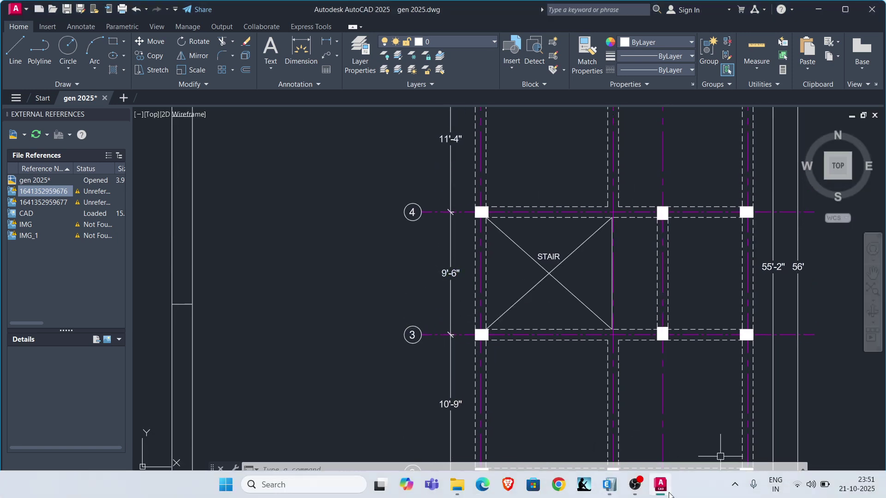
{"action": "left_click", "coordinate": [614, 433]}
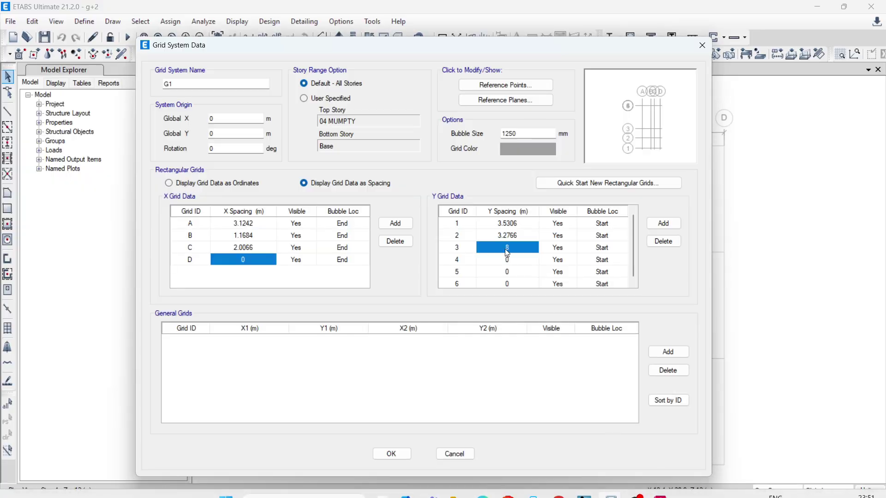
{"action": "type", "text": "9'6\""}
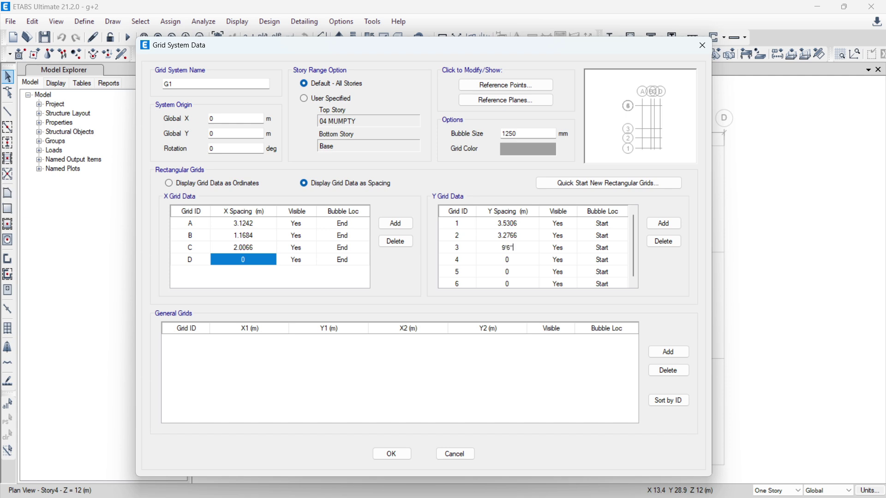
{"action": "left_click", "coordinate": [512, 265]}
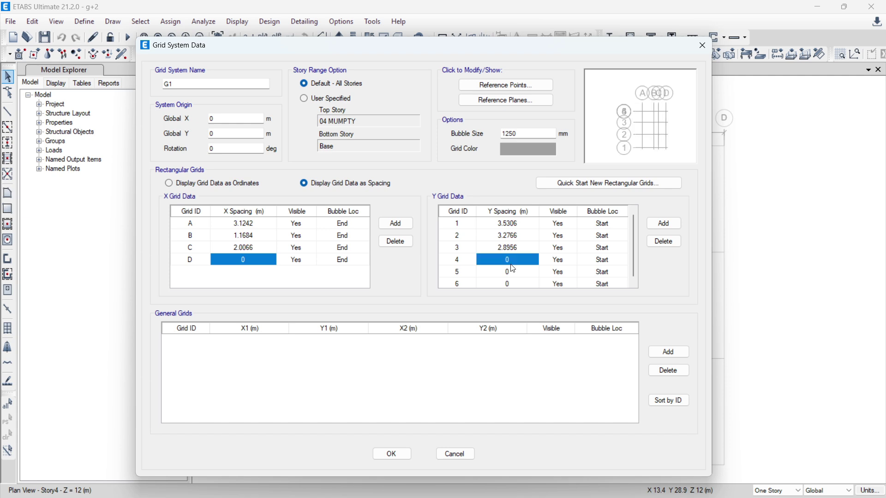
Step: Check the spacings from grid 4 to grid 6 in AutoCAD, and in ETABS set the Y spacing of grid 4 to 11'4" and grid 5 to 12'
{"action": "mouse_move", "coordinate": [584, 497]}
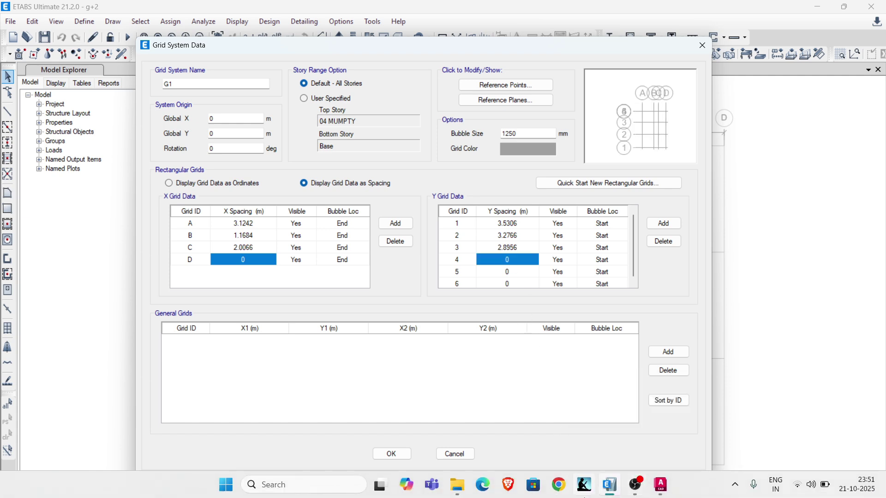
{"action": "left_click", "coordinate": [660, 484]}
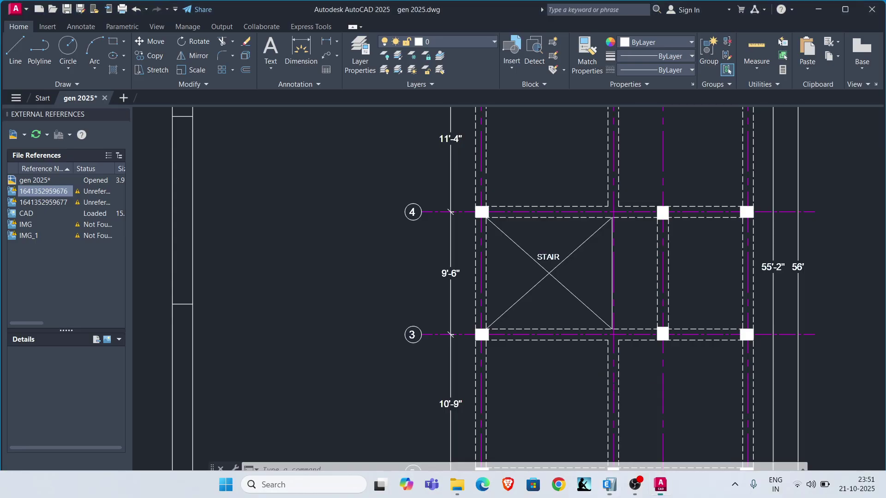
{"action": "middle_click_drag", "start_coordinate": [492, 196], "coordinate": [482, 396]}
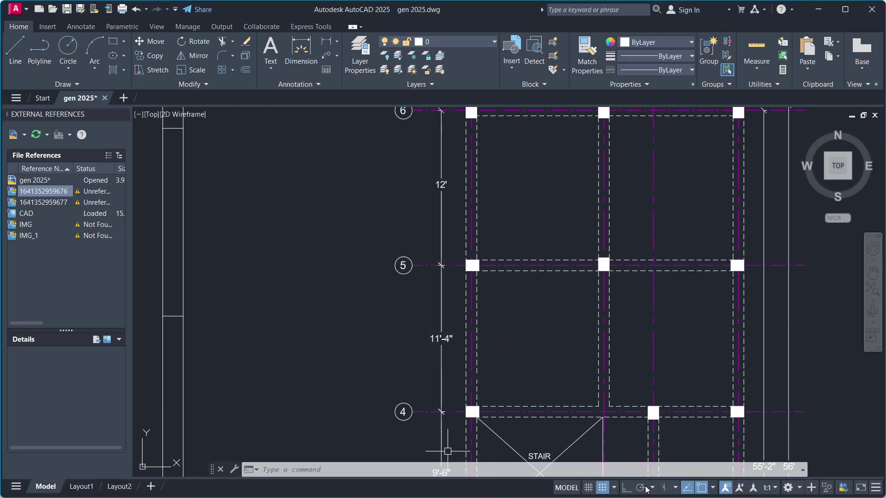
{"action": "mouse_move", "coordinate": [609, 484]}
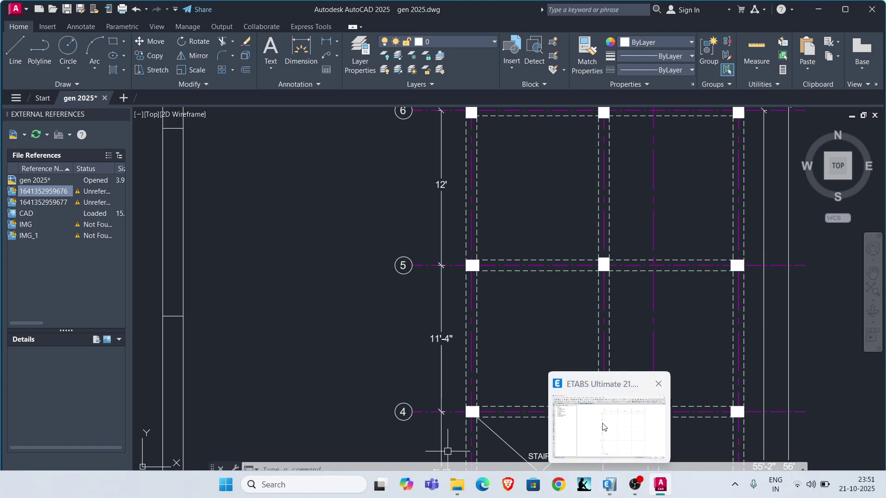
{"action": "mouse_move", "coordinate": [603, 426]}
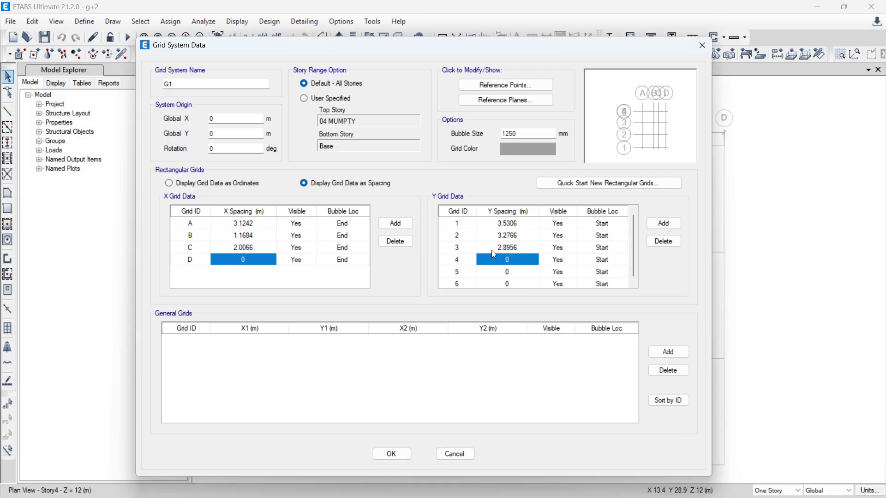
{"action": "type", "text": "11'4"}
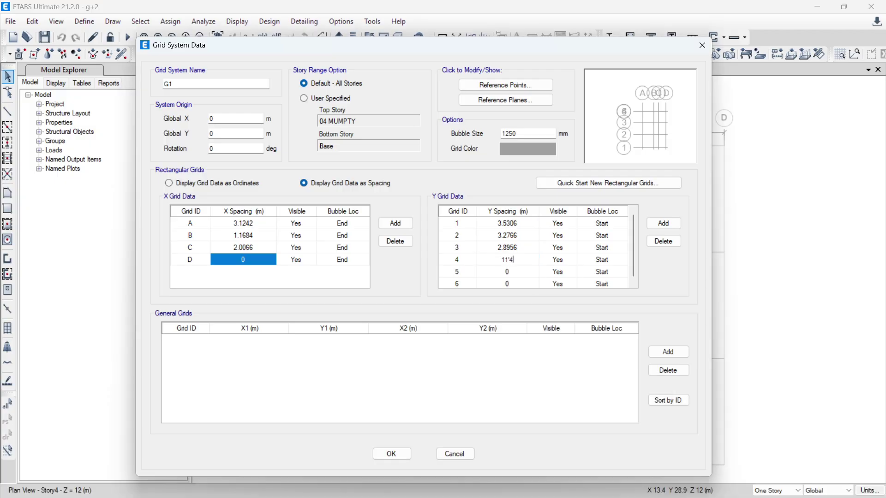
{"action": "type", "text": "\""}
{"action": "key", "text": "Return"}
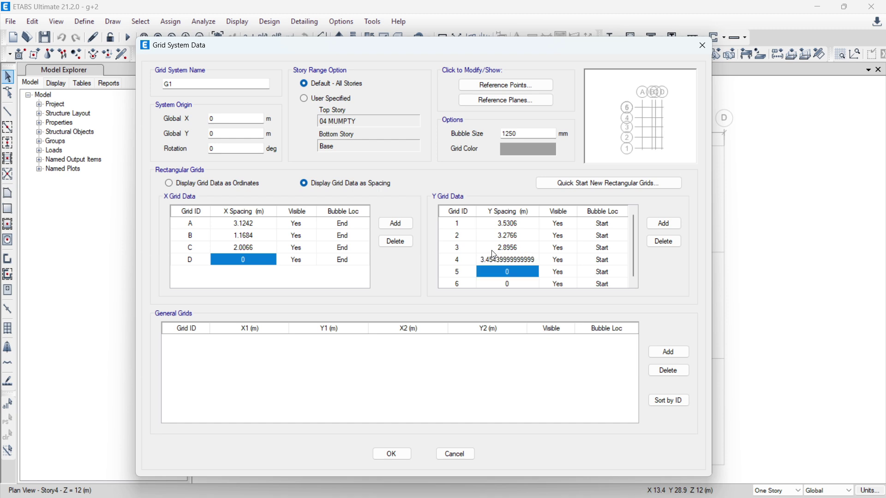
{"action": "type", "text": "12'"}
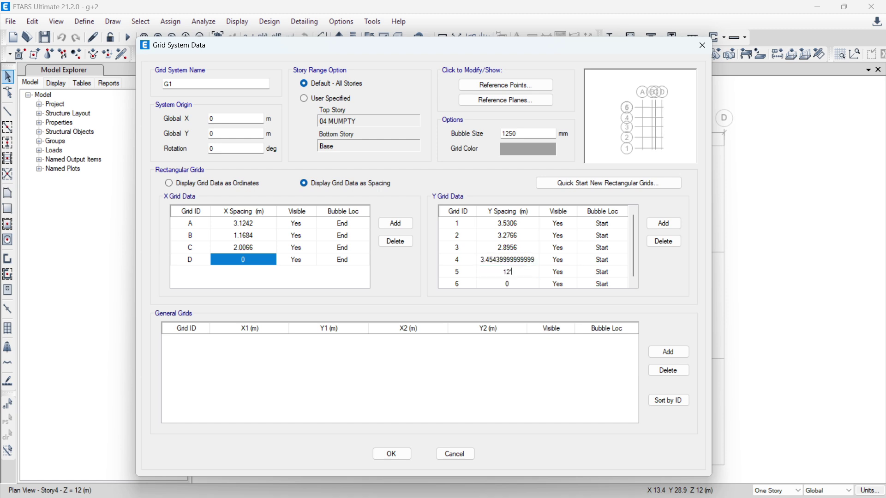
{"action": "key", "text": "Return"}
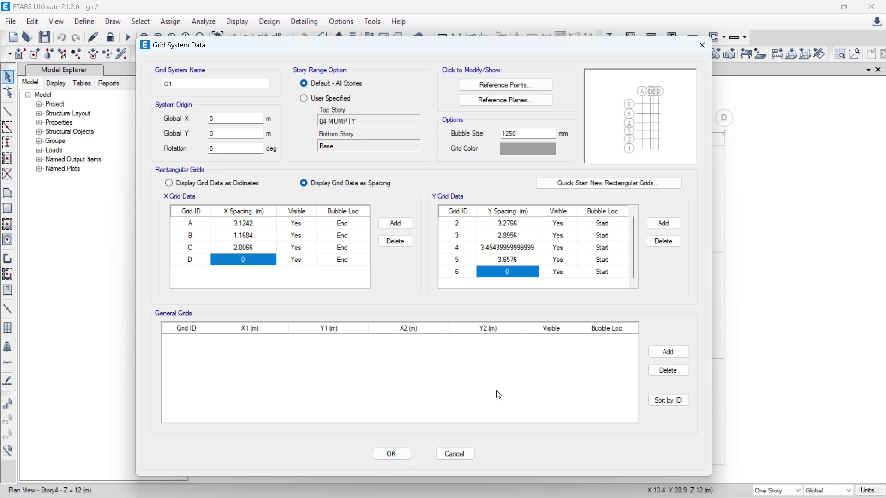
Step: Accept the G1 grid data and apply the edited story and grid system to the model
{"action": "left_click", "coordinate": [392, 454]}
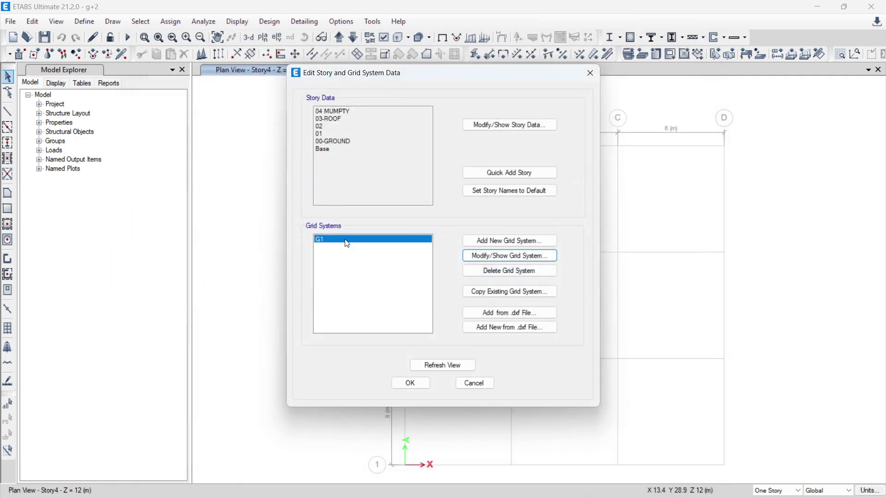
{"action": "left_click", "coordinate": [411, 384]}
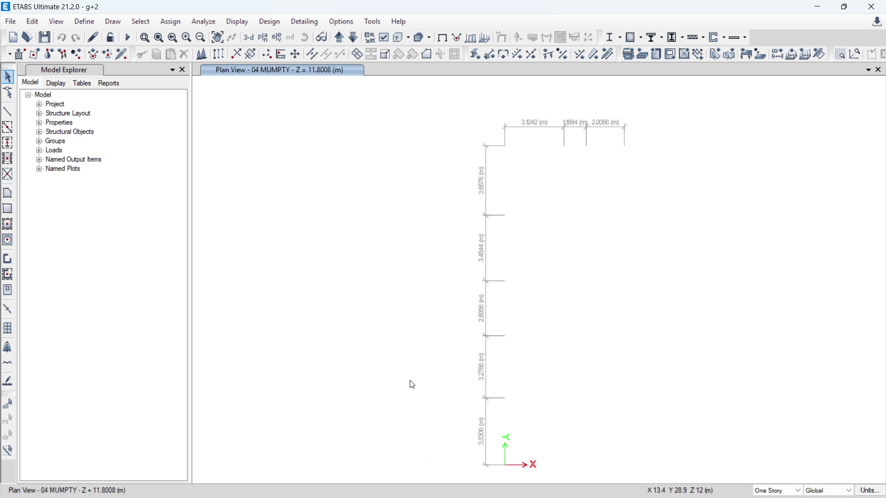
{"action": "middle_click_drag", "start_coordinate": [607, 198], "coordinate": [529, 194]}
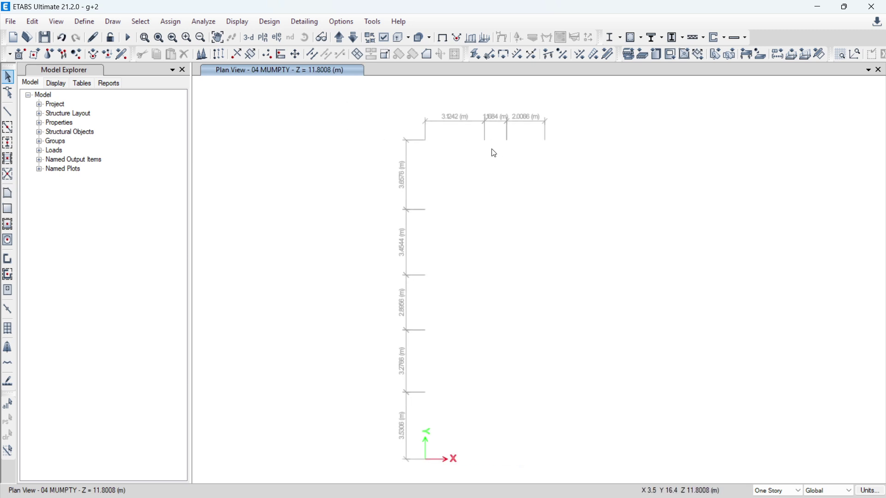
Step: Step the plan view down through the stories from 04 MUMPTY to 00-GROUND, examining the grid layout
{"action": "left_click", "coordinate": [359, 38]}
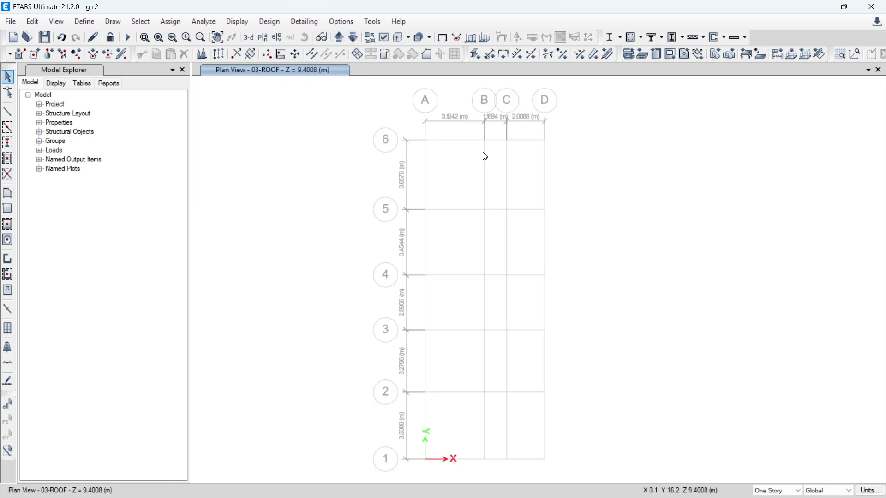
{"action": "middle_click_drag", "start_coordinate": [489, 239], "coordinate": [489, 219]}
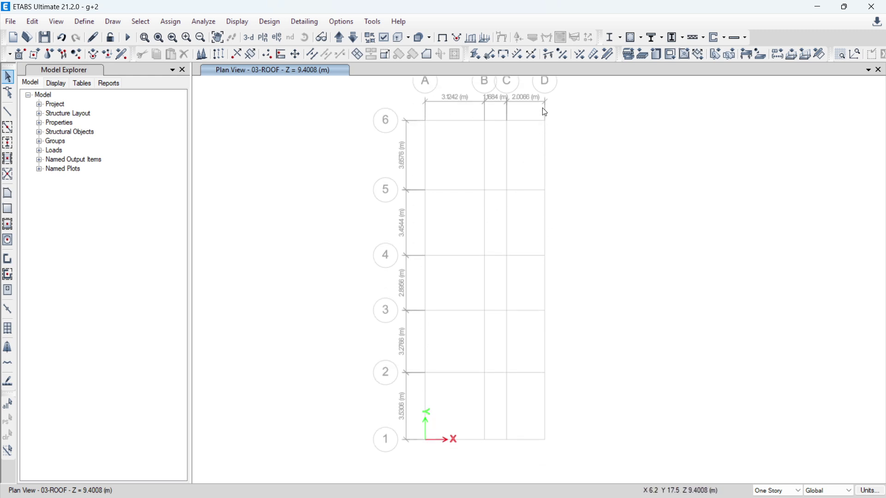
{"action": "left_click", "coordinate": [359, 39]}
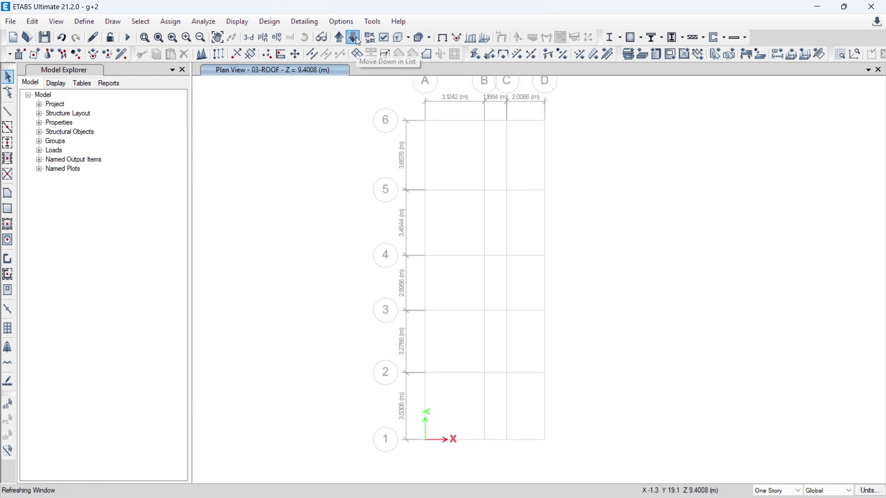
{"action": "left_click", "coordinate": [356, 39]}
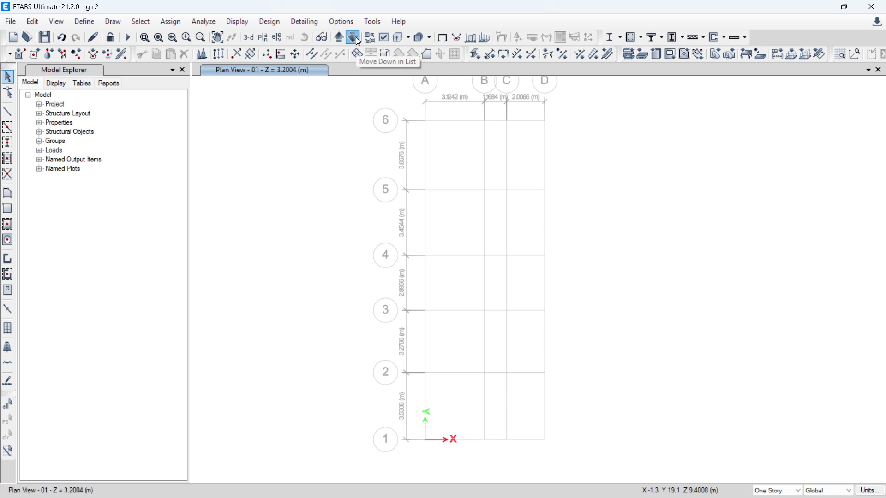
{"action": "left_click", "coordinate": [356, 39]}
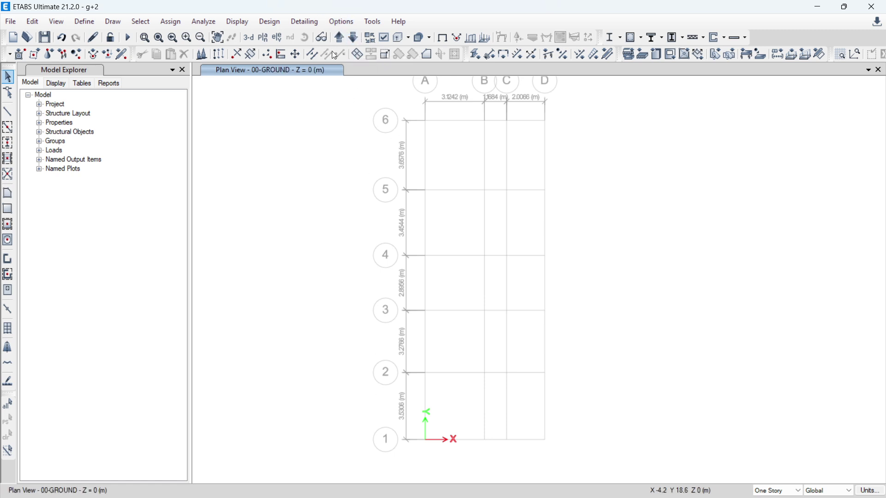
{"action": "middle_click_drag", "start_coordinate": [489, 197], "coordinate": [500, 220]}
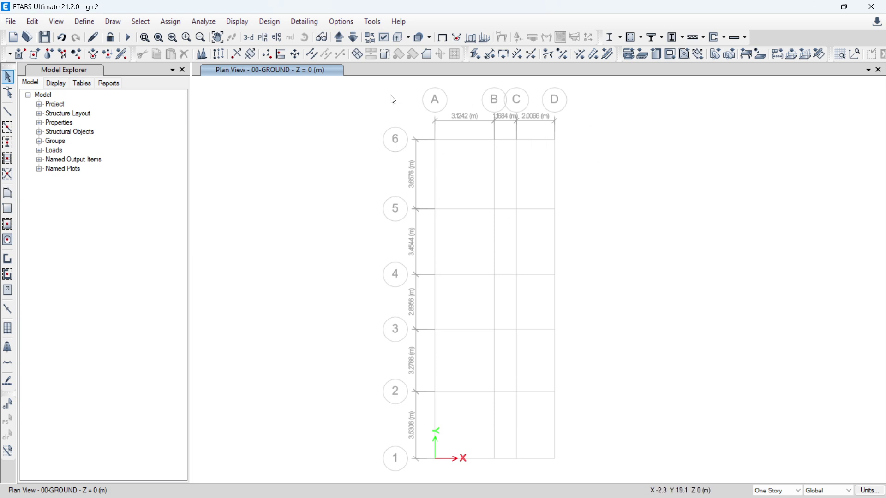
Step: Display the elevation along grid line A and examine the story levels from Base to 04 MUMPTY
{"action": "left_click", "coordinate": [277, 39]}
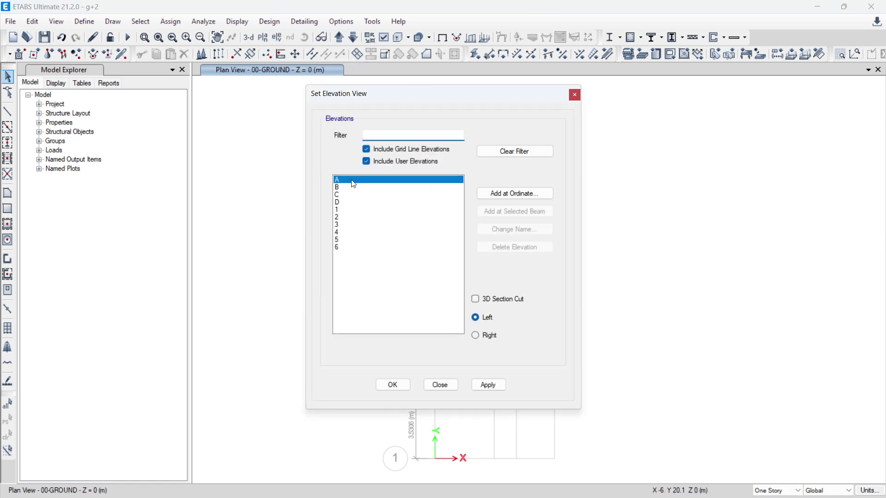
{"action": "left_click_drag", "start_coordinate": [405, 99], "coordinate": [174, 76]}
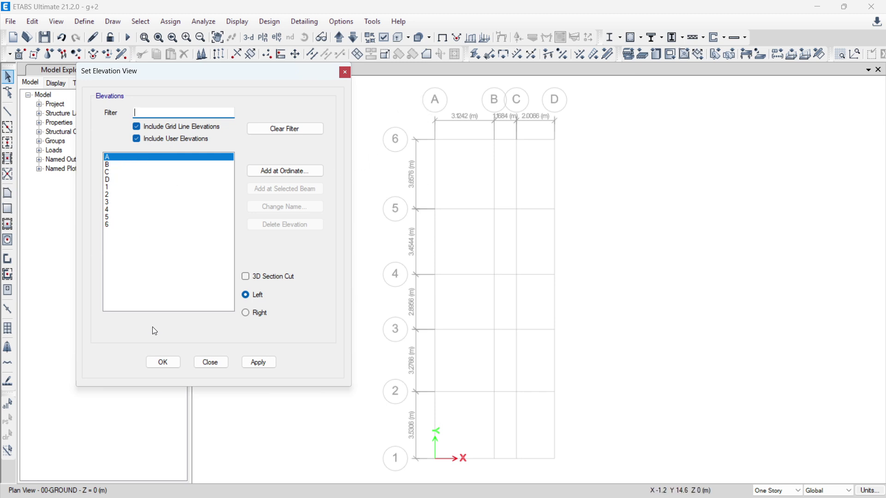
{"action": "left_click", "coordinate": [162, 362]}
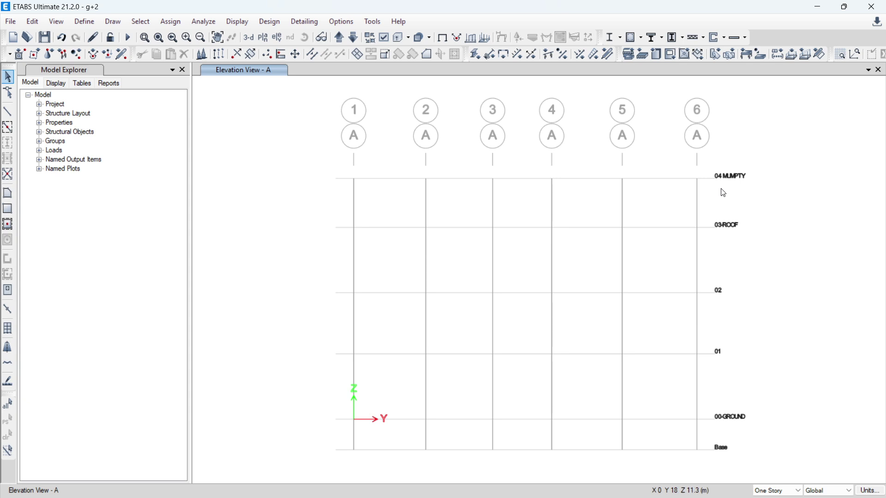
{"action": "middle_click_drag", "start_coordinate": [708, 255], "coordinate": [673, 217]}
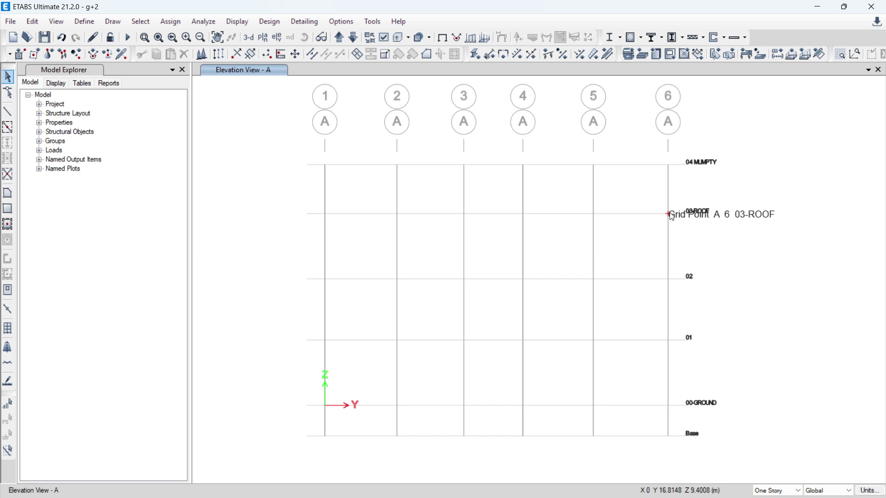